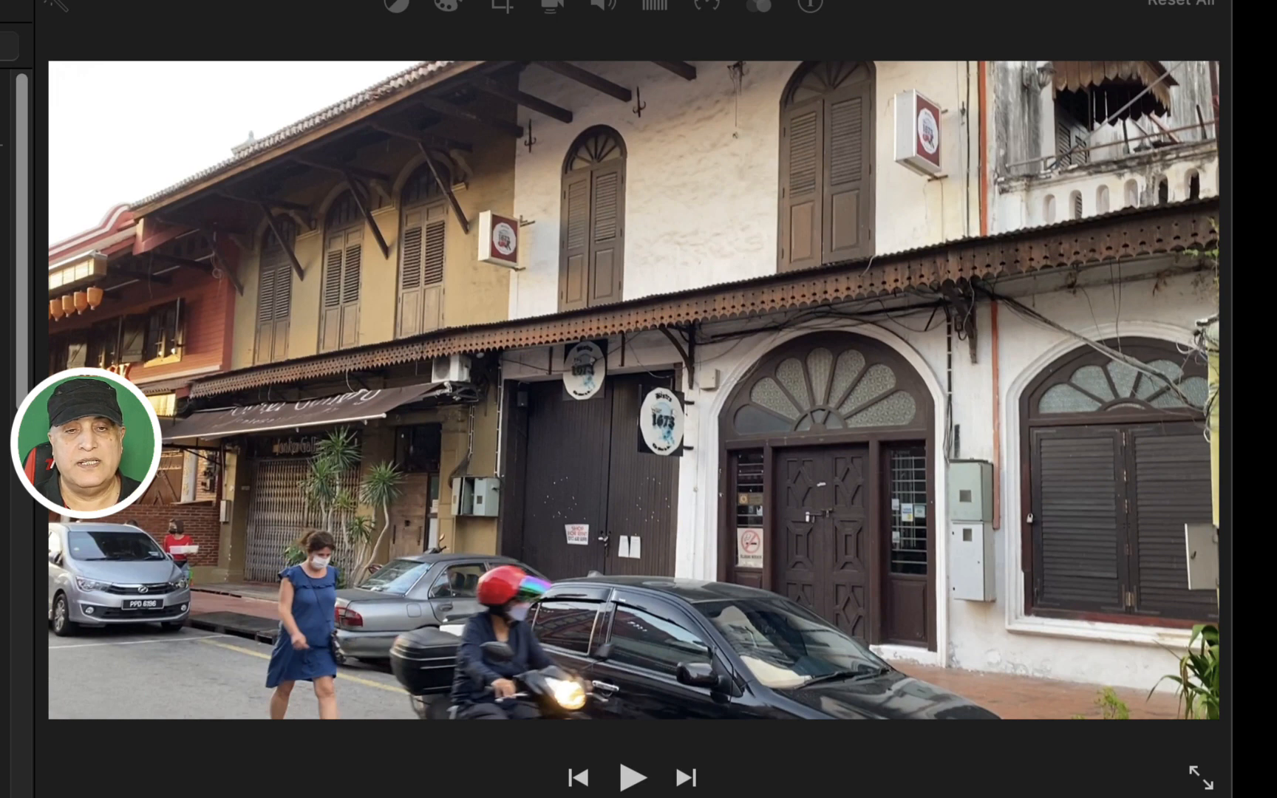
# Step: Add the Centered title to the timeline above the video clip
pyautogui.scroll(-2, 8, 295)
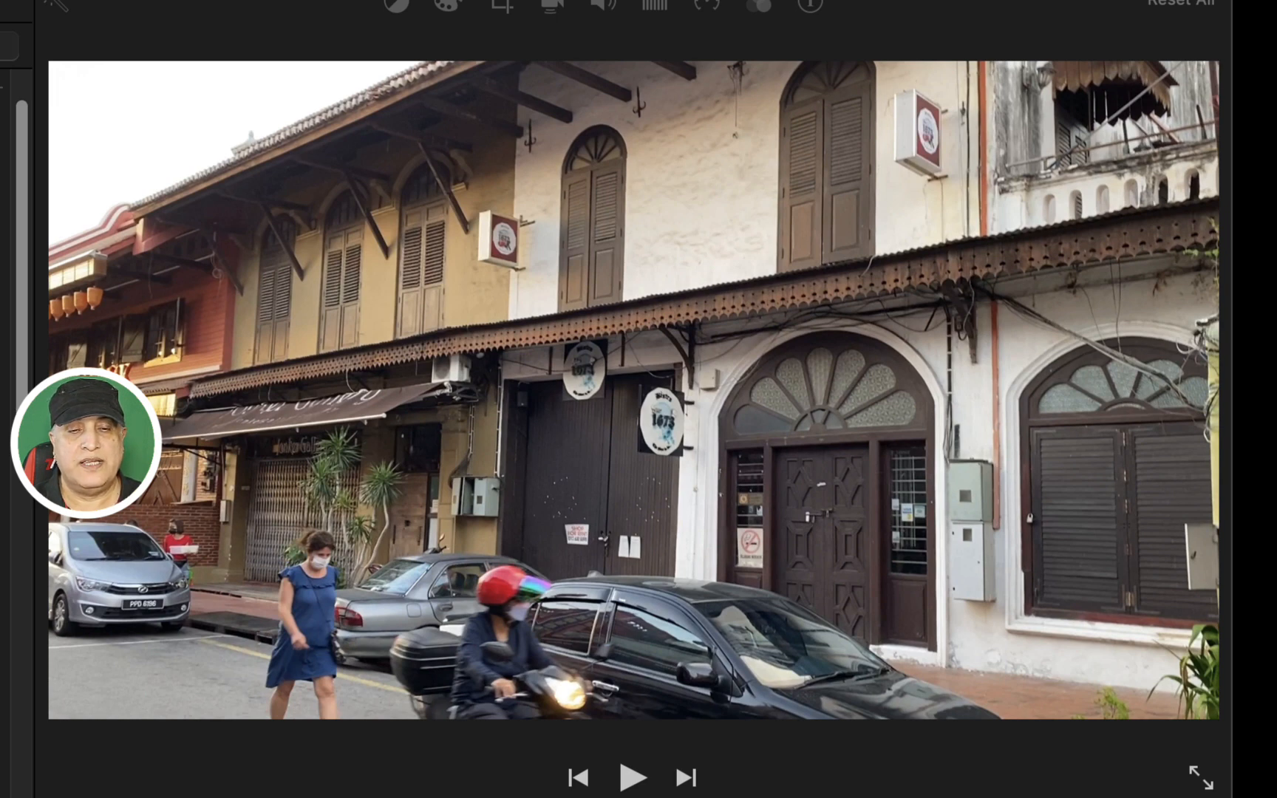
pyautogui.scroll(-5, 7, 296)
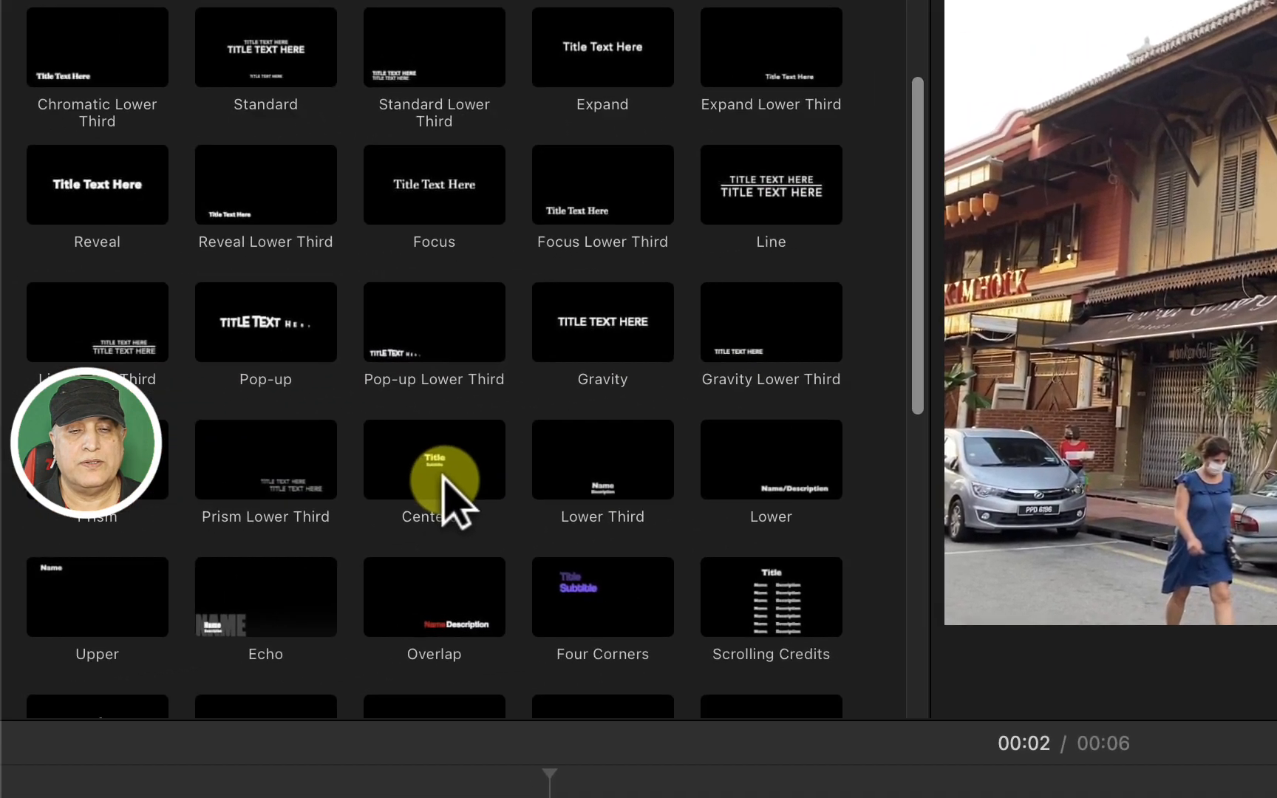
pyautogui.click(444, 477)
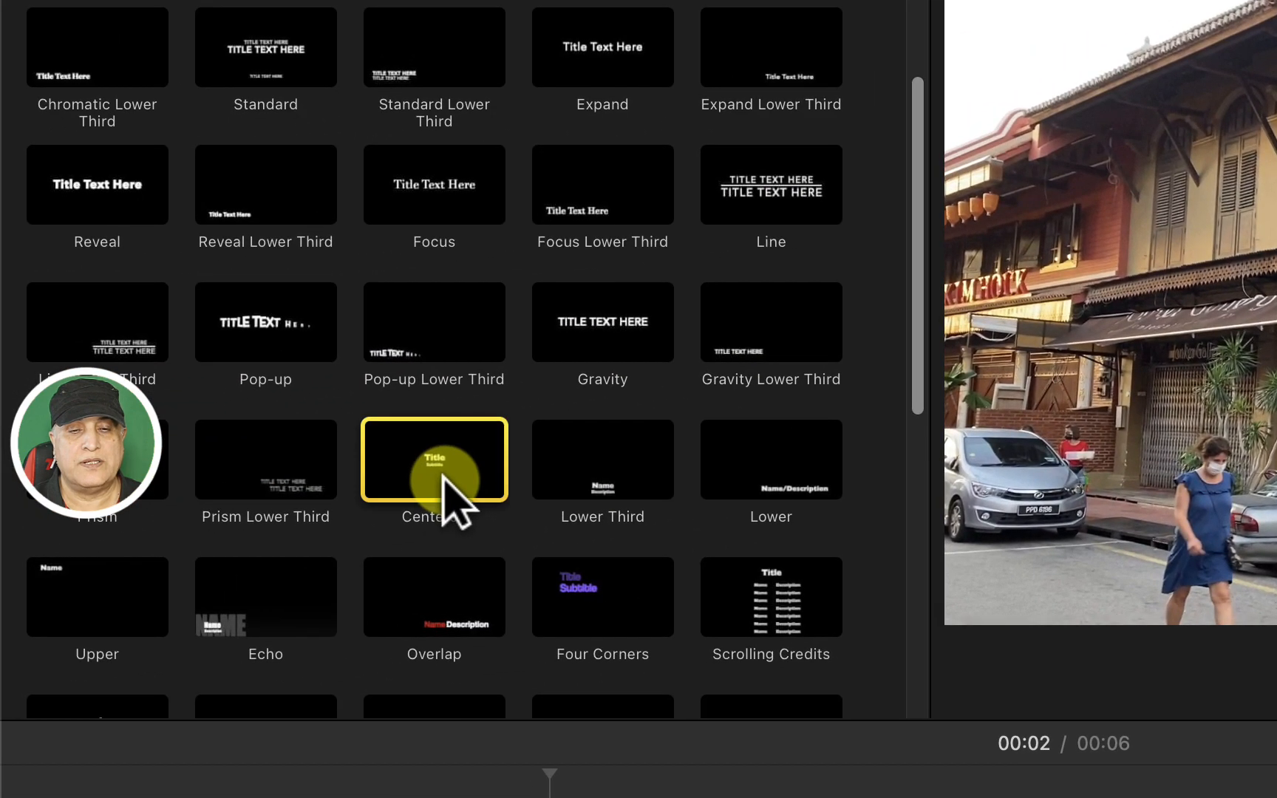
pyautogui.moveTo(442, 476); pyautogui.dragTo(552, 797)
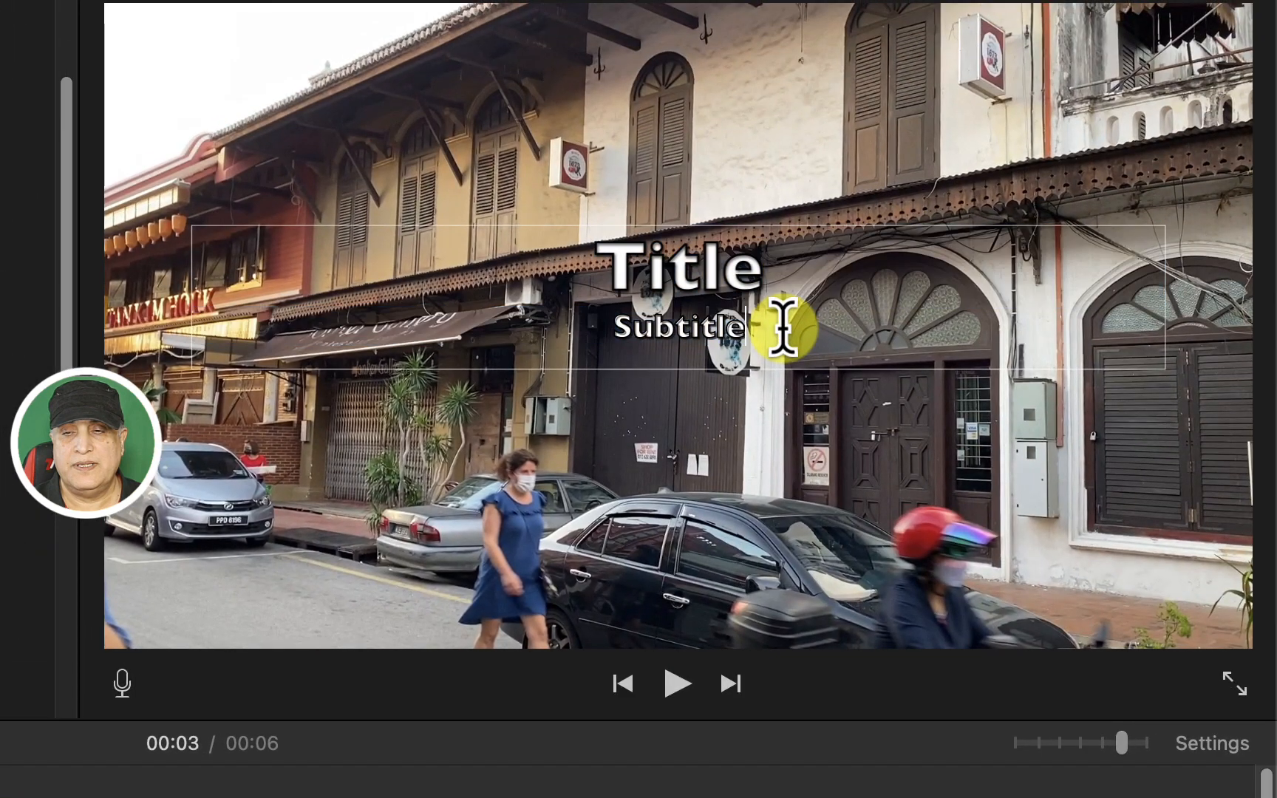
# Step: Delete the subtitle line and replace the placeholder title text with the person's name in capitals
pyautogui.doubleClick(990, 240)
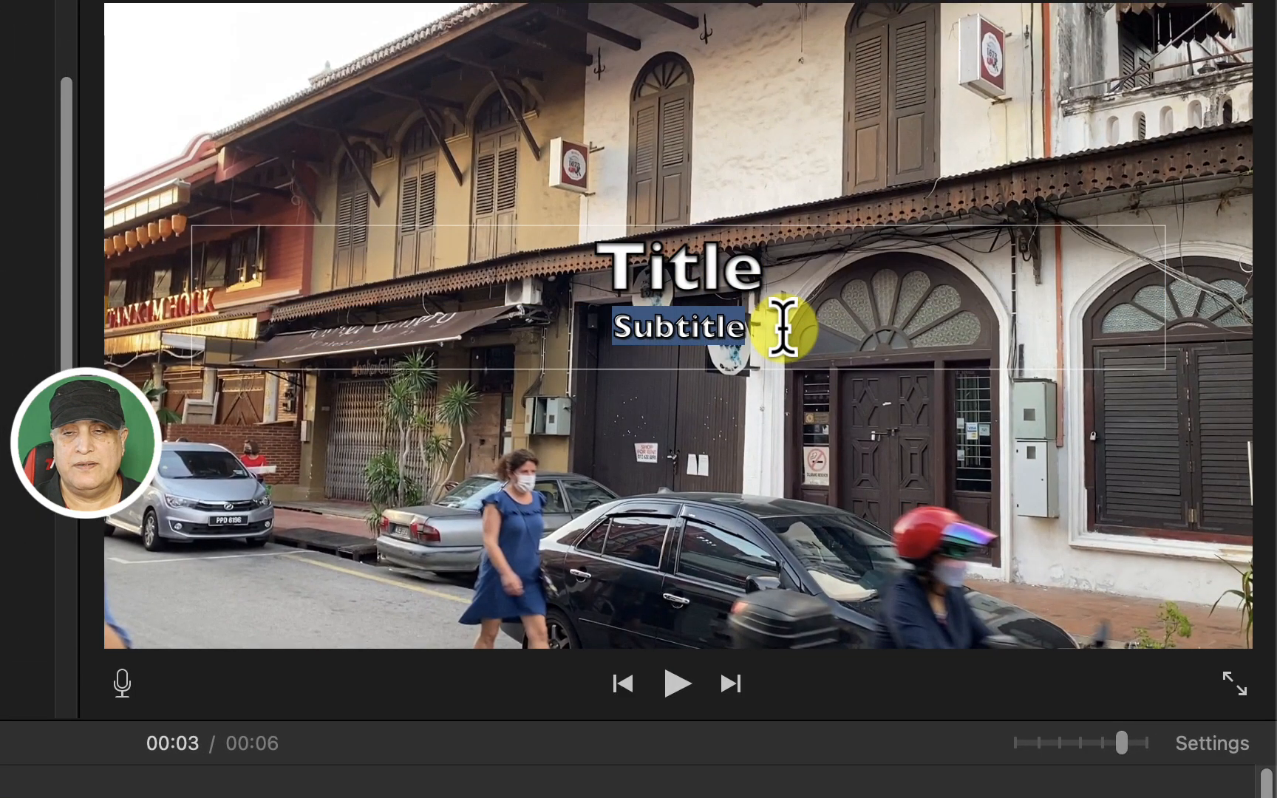
pyautogui.press('BackSpace')
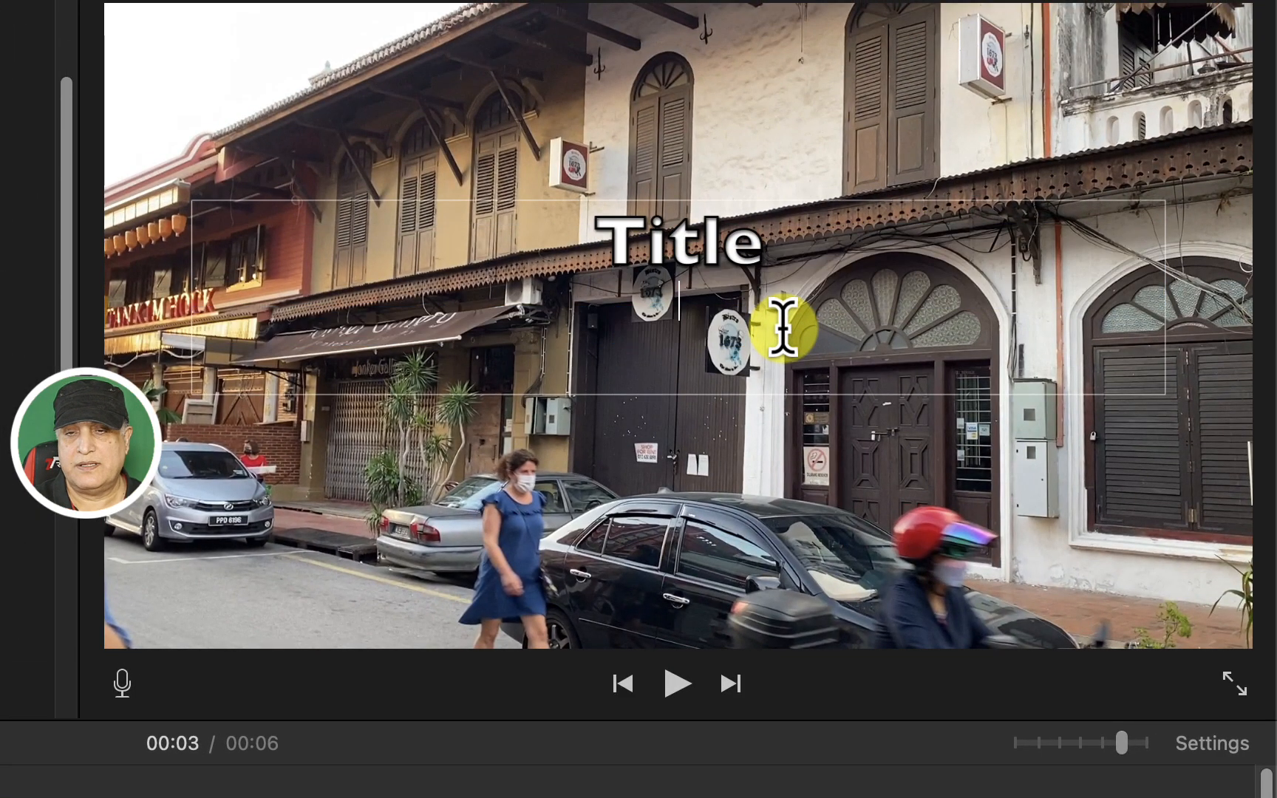
pyautogui.press('BackSpace')
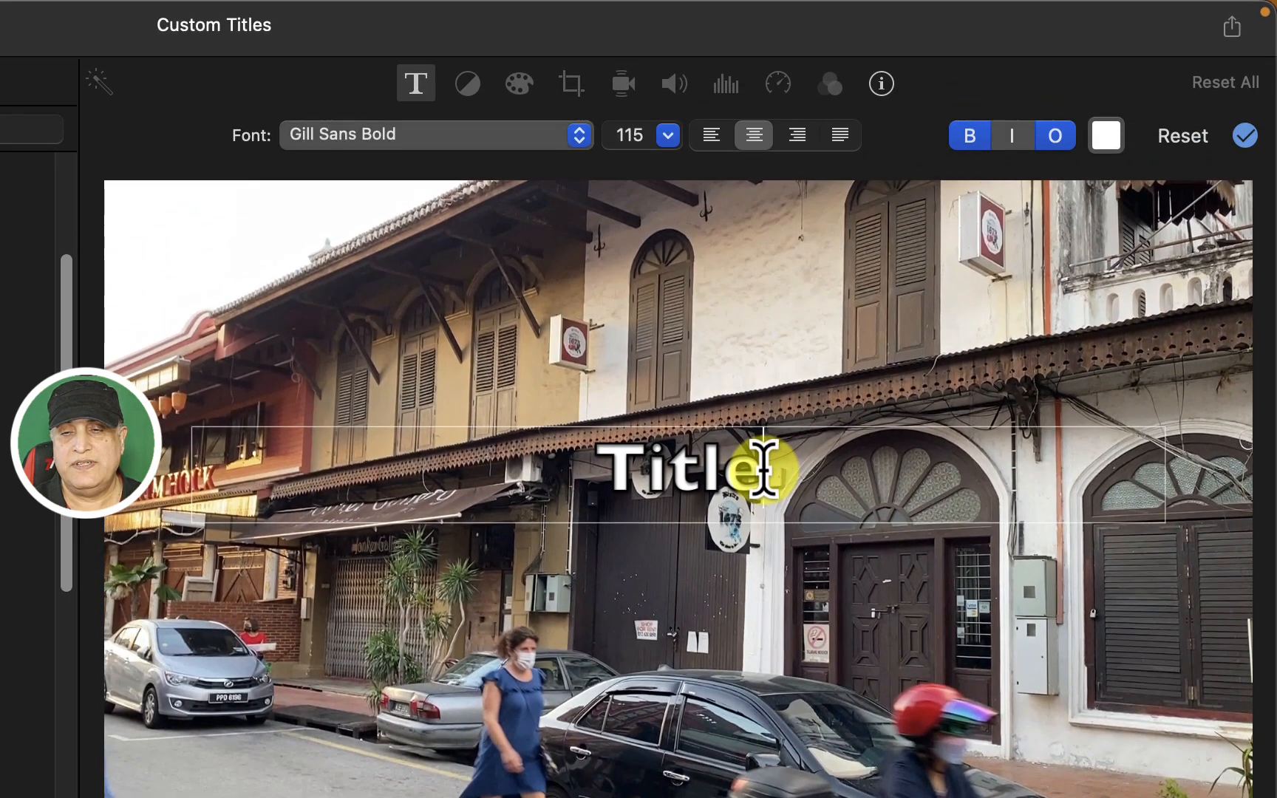
pyautogui.doubleClick(762, 293)
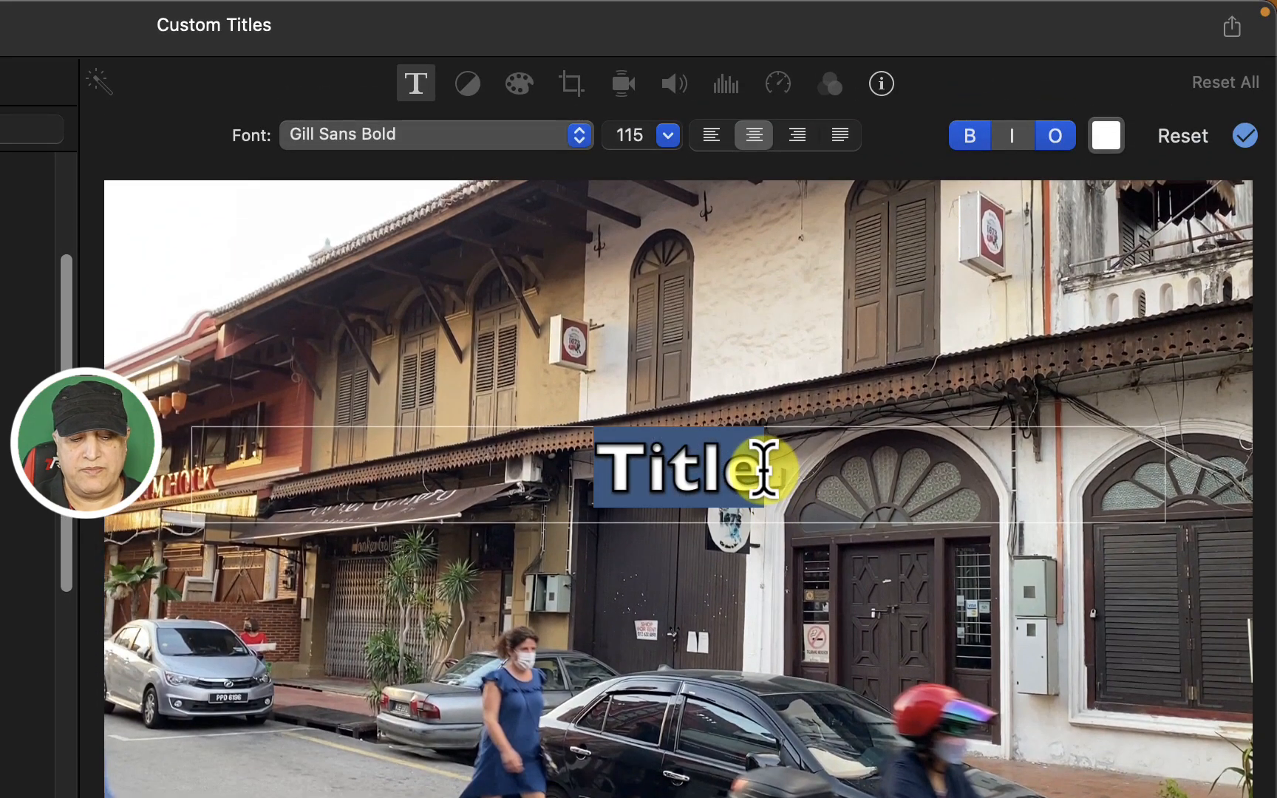
pyautogui.write('BRANDON')
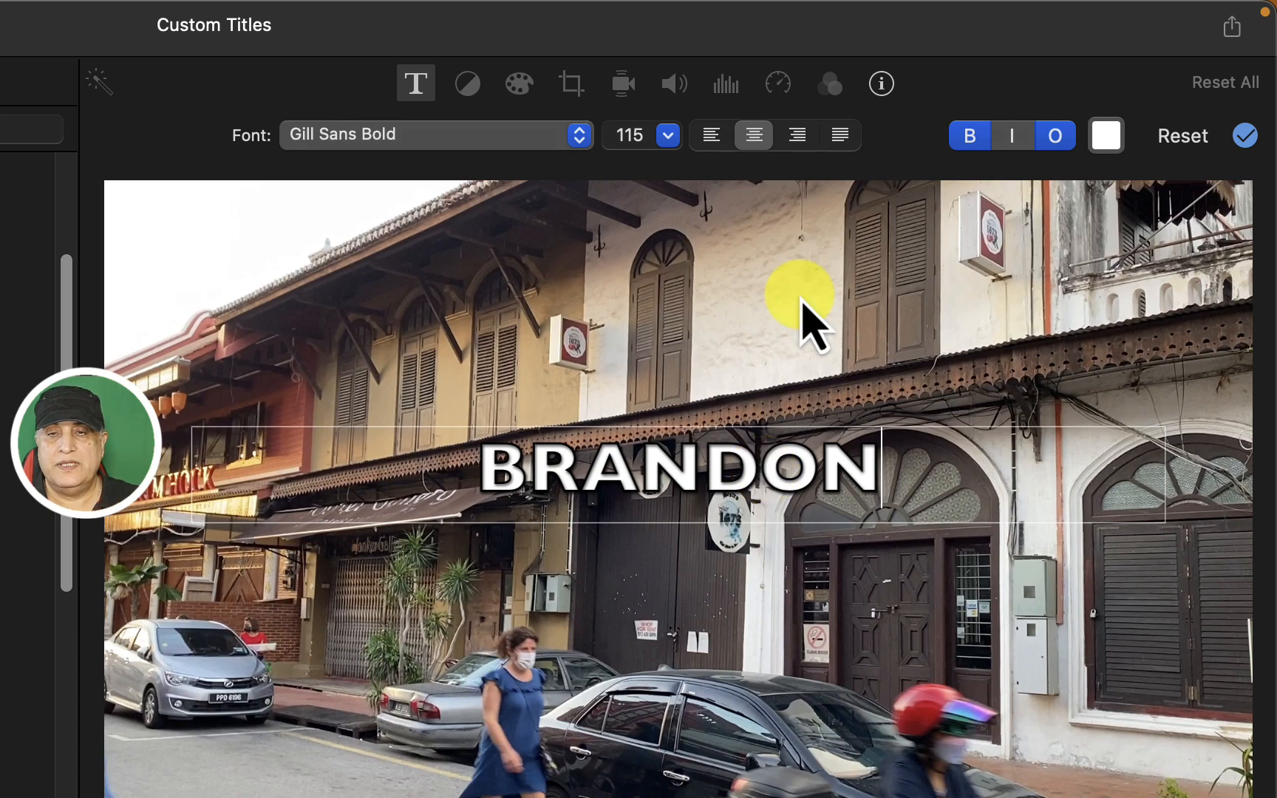
# Step: Browse the available fonts for the title text and leave Gill Sans Bold selected
pyautogui.click(578, 147)
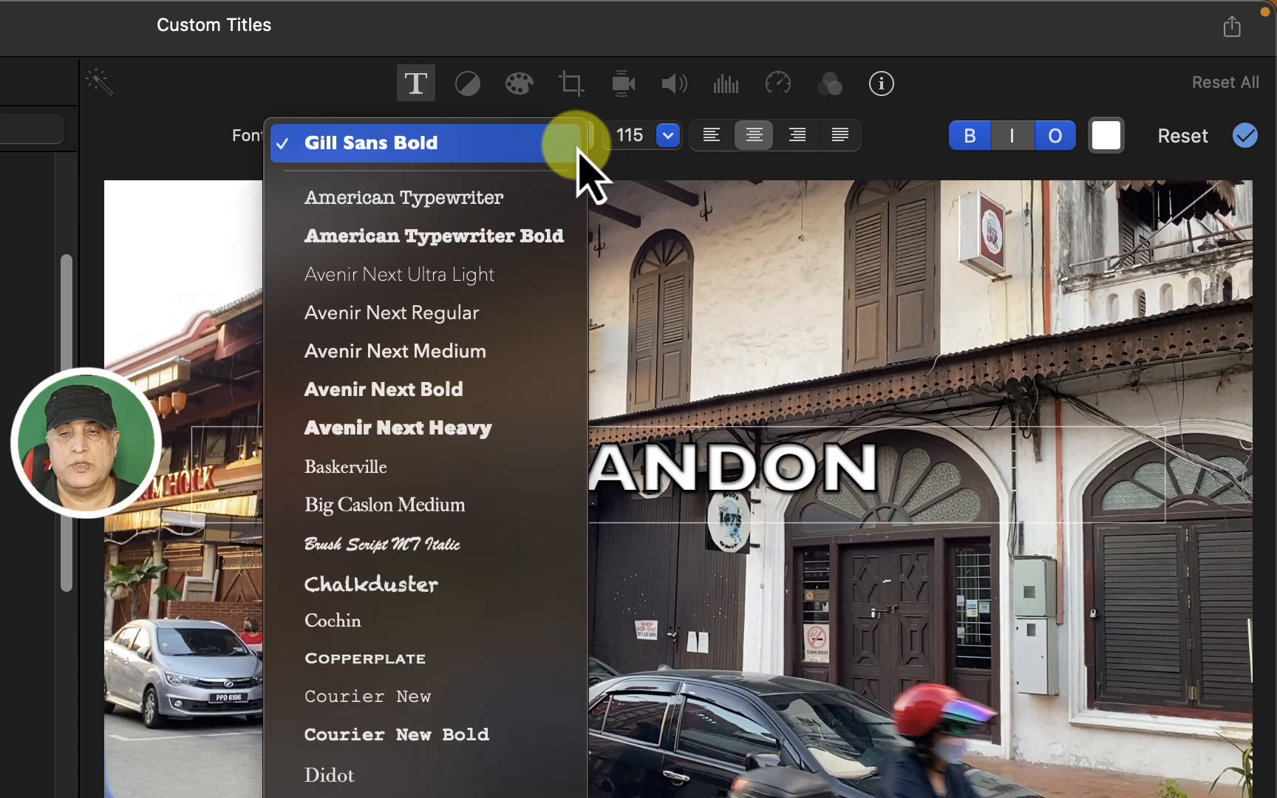
pyautogui.press('Down')
pyautogui.press('Down')
pyautogui.press('Down')
pyautogui.press('Down')
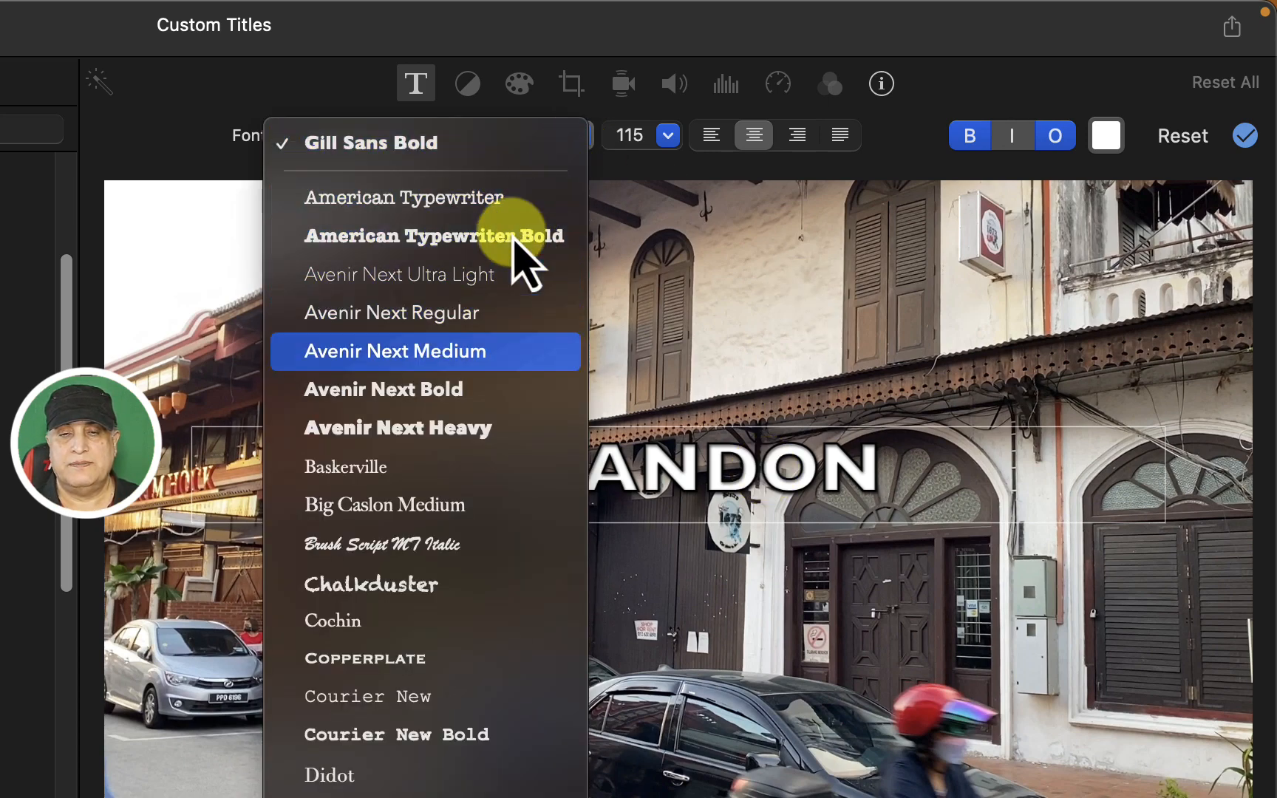
pyautogui.press('Down')
pyautogui.press('Down')
pyautogui.press('Down')
pyautogui.press('Up')
pyautogui.press('Up')
pyautogui.press('Up')
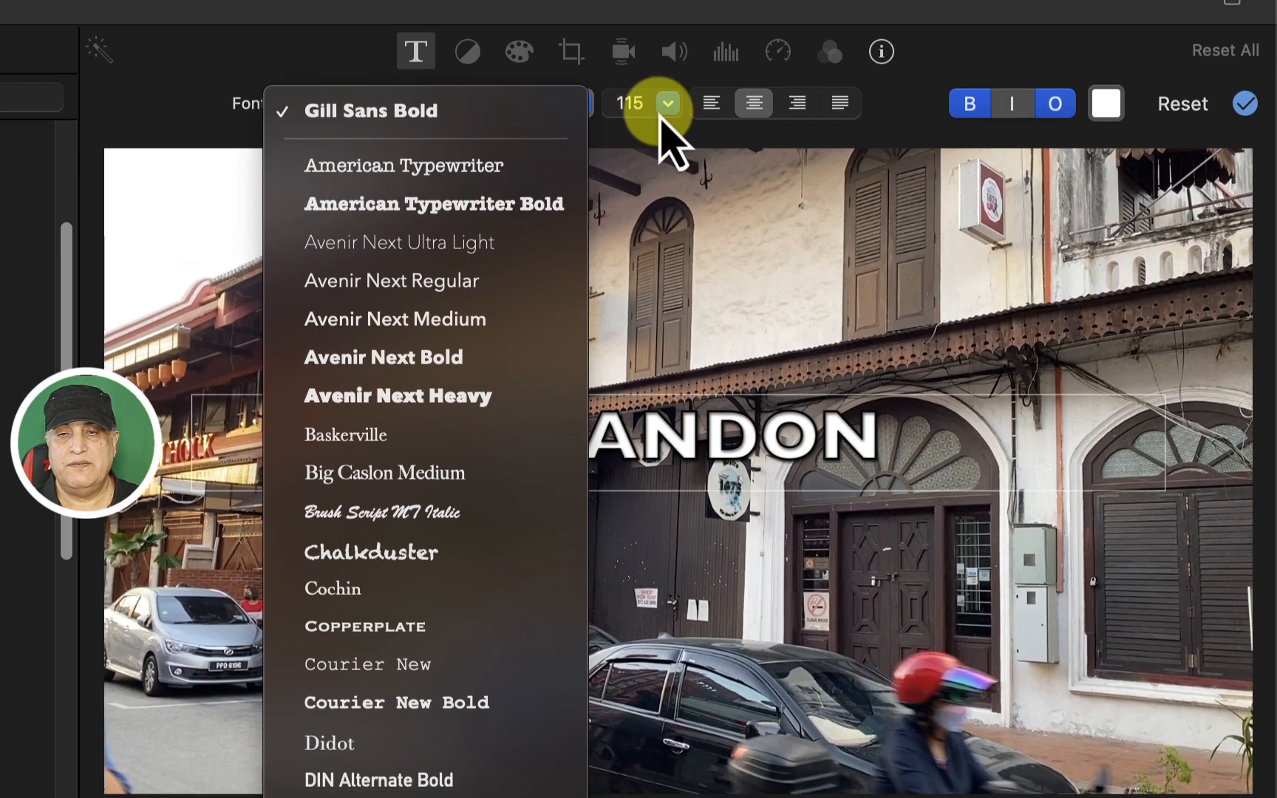
pyautogui.click(669, 109)
# Step: Set the title's font size to 124, trying a smaller preset size first
pyautogui.click(669, 109)
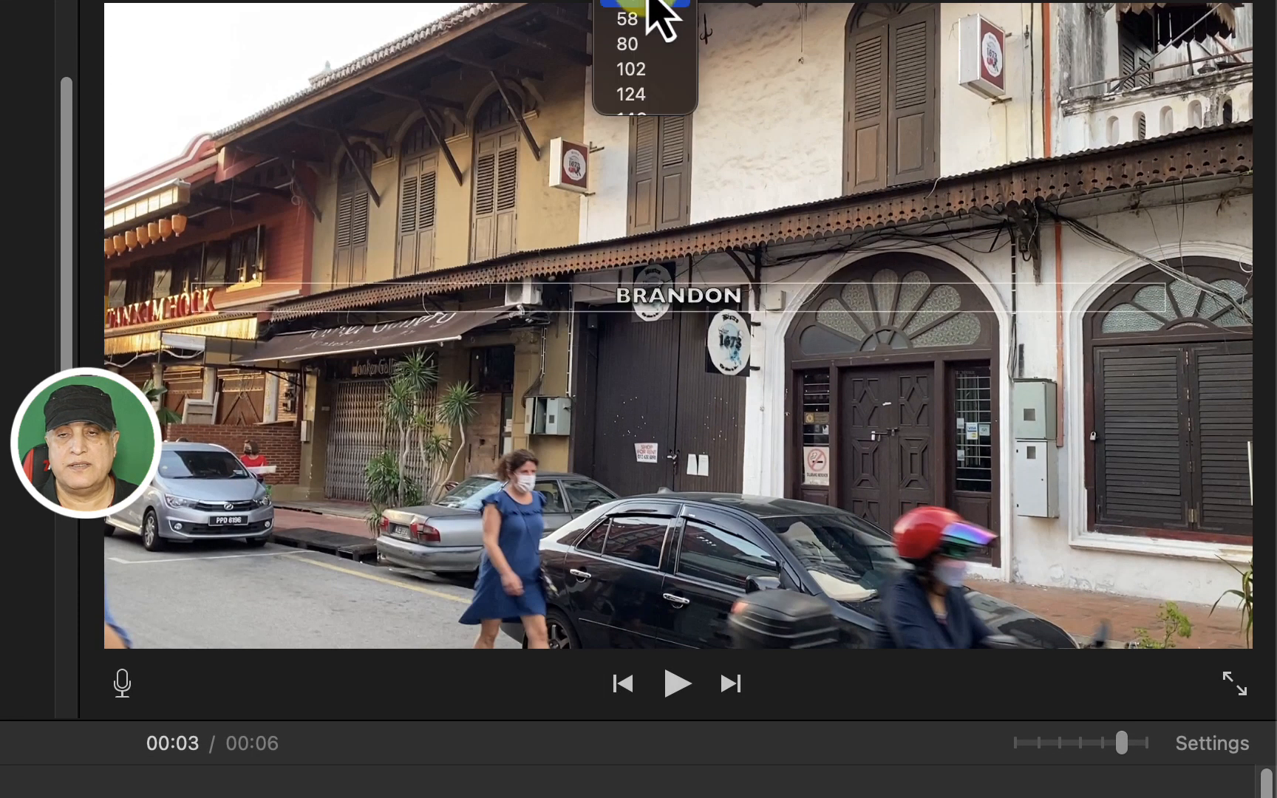
pyautogui.click(648, 0)
pyautogui.click(669, 0)
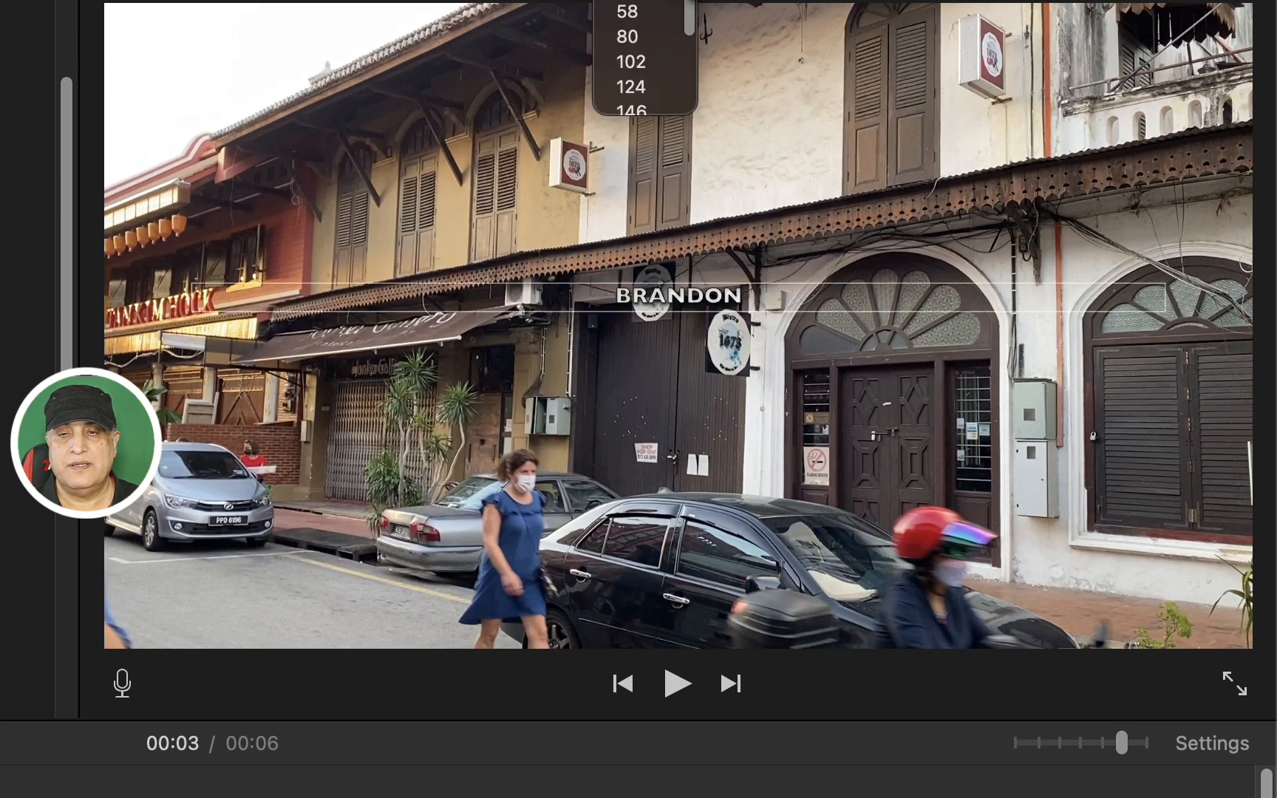
pyautogui.click(658, 88)
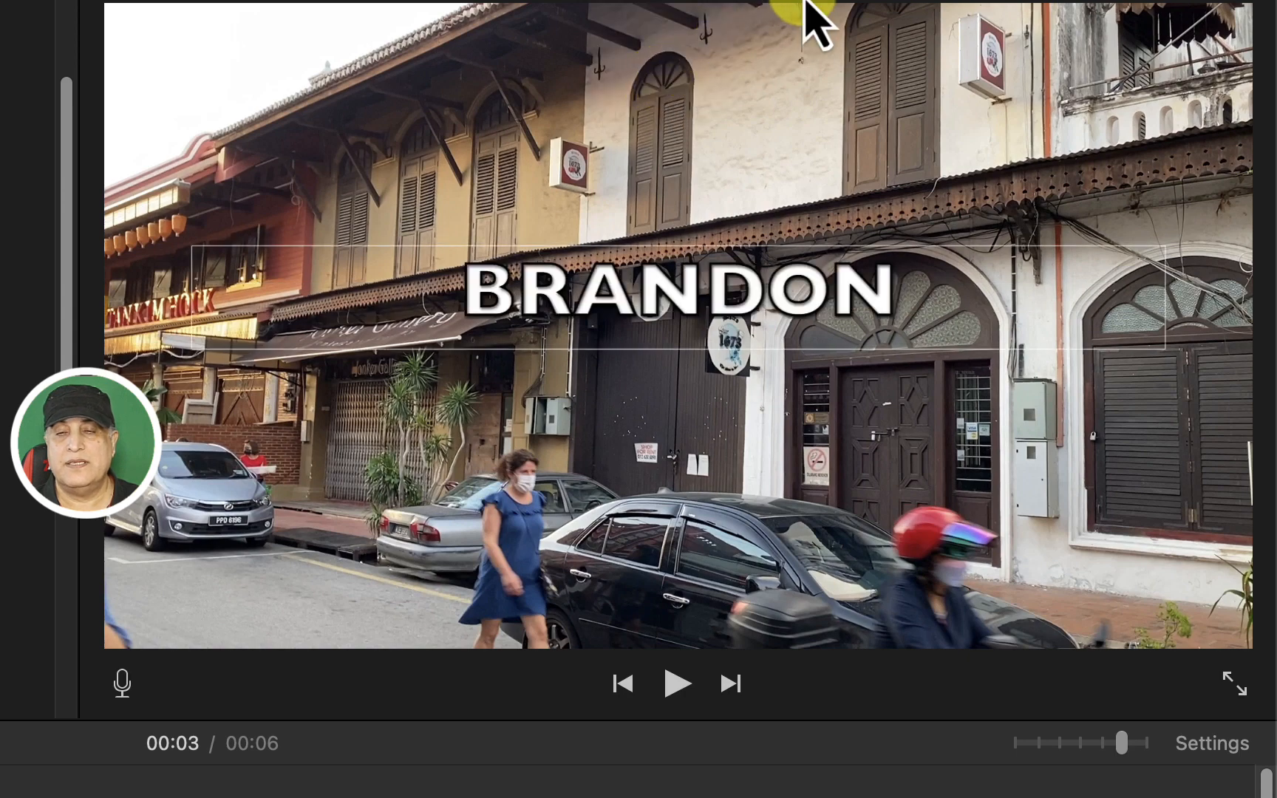
# Step: Try left, centred, right and justified alignment on the title, return it to centred, and deselect the text
pyautogui.click(713, 2)
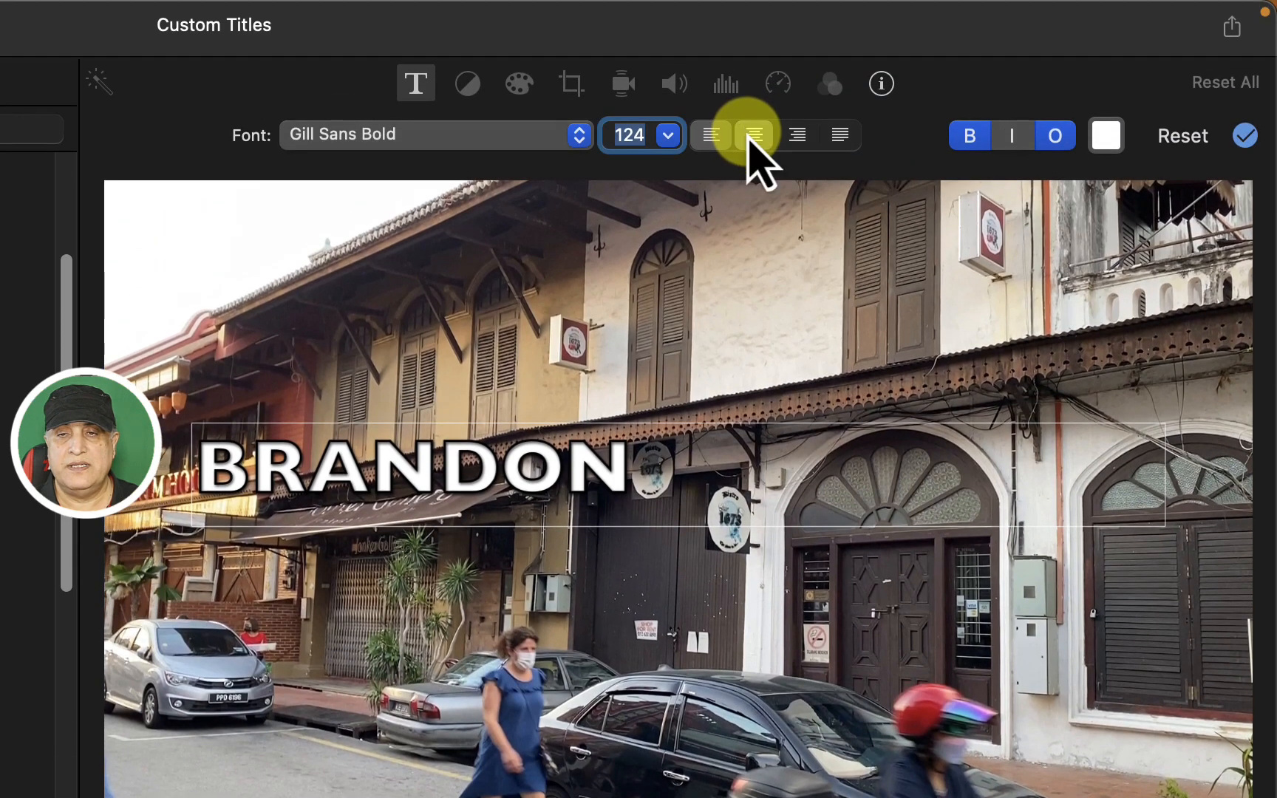
pyautogui.click(751, 136)
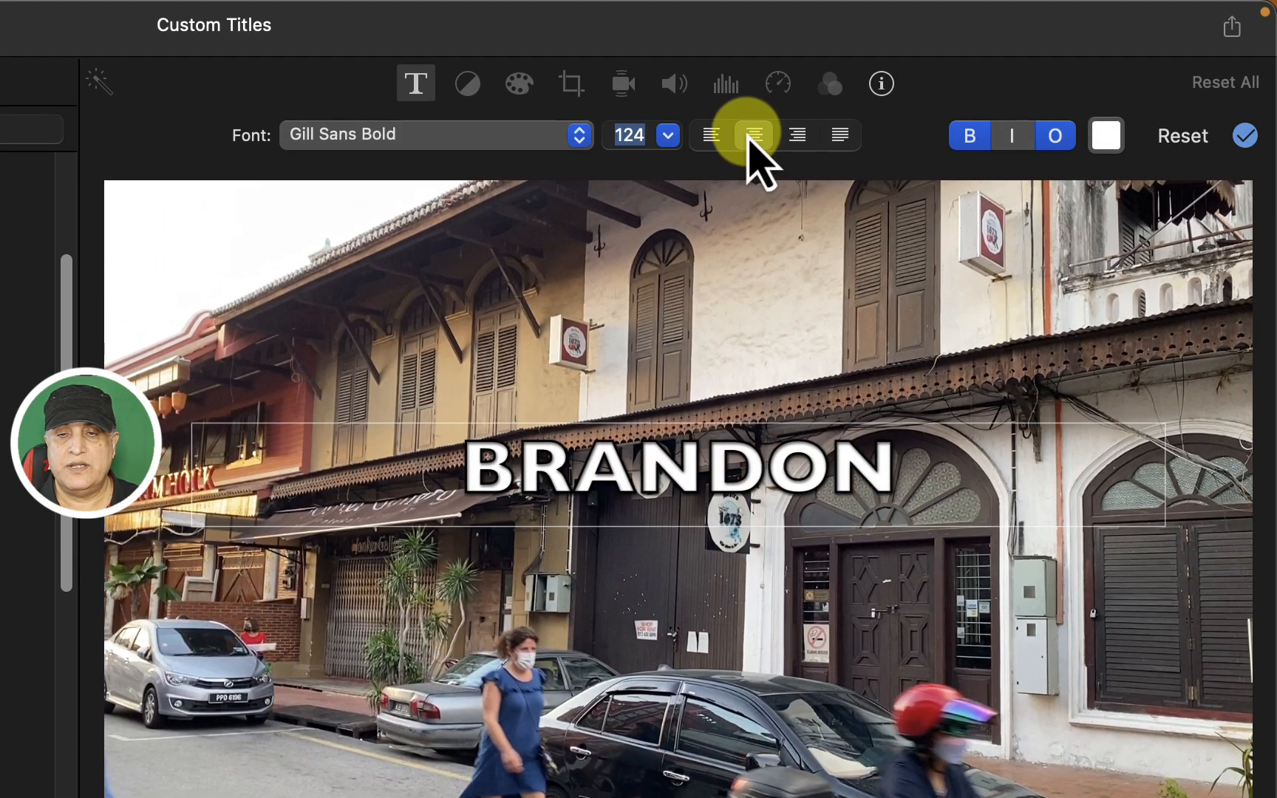
pyautogui.click(796, 135)
pyautogui.click(843, 136)
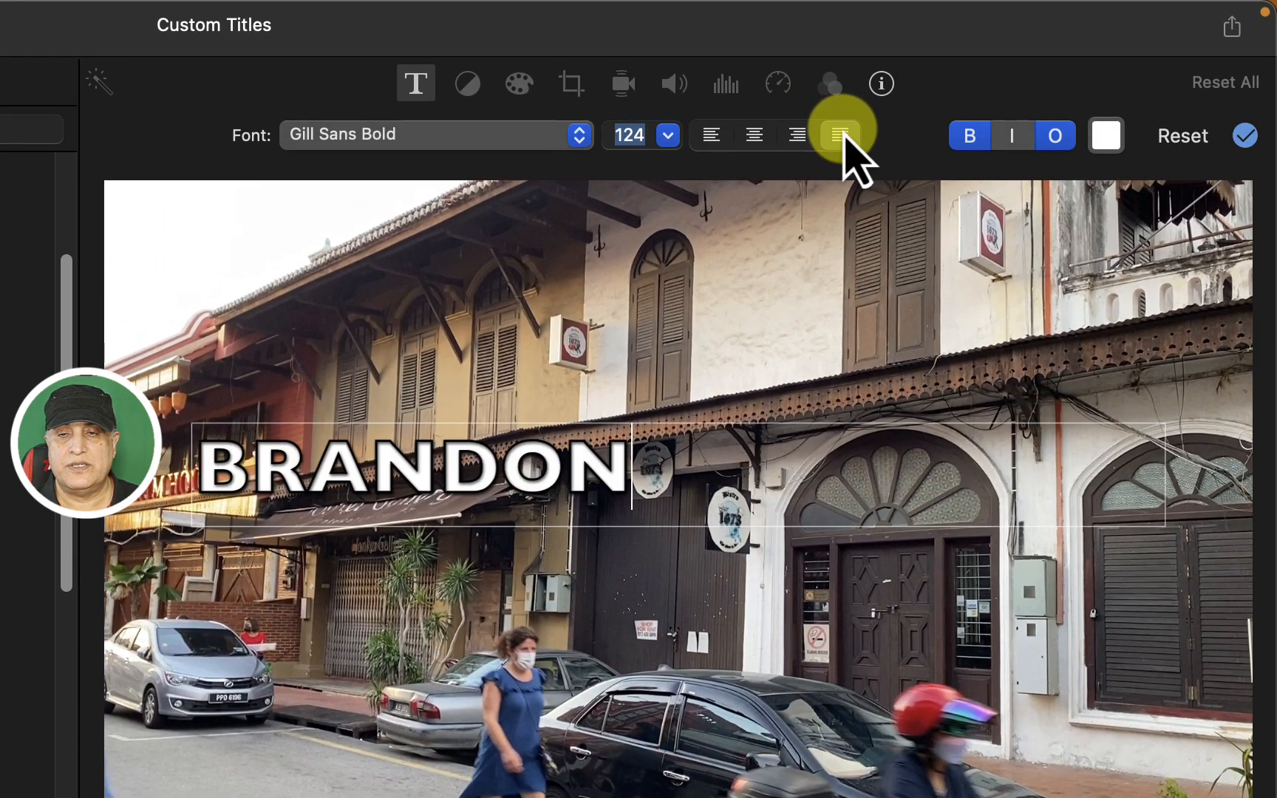
pyautogui.click(760, 139)
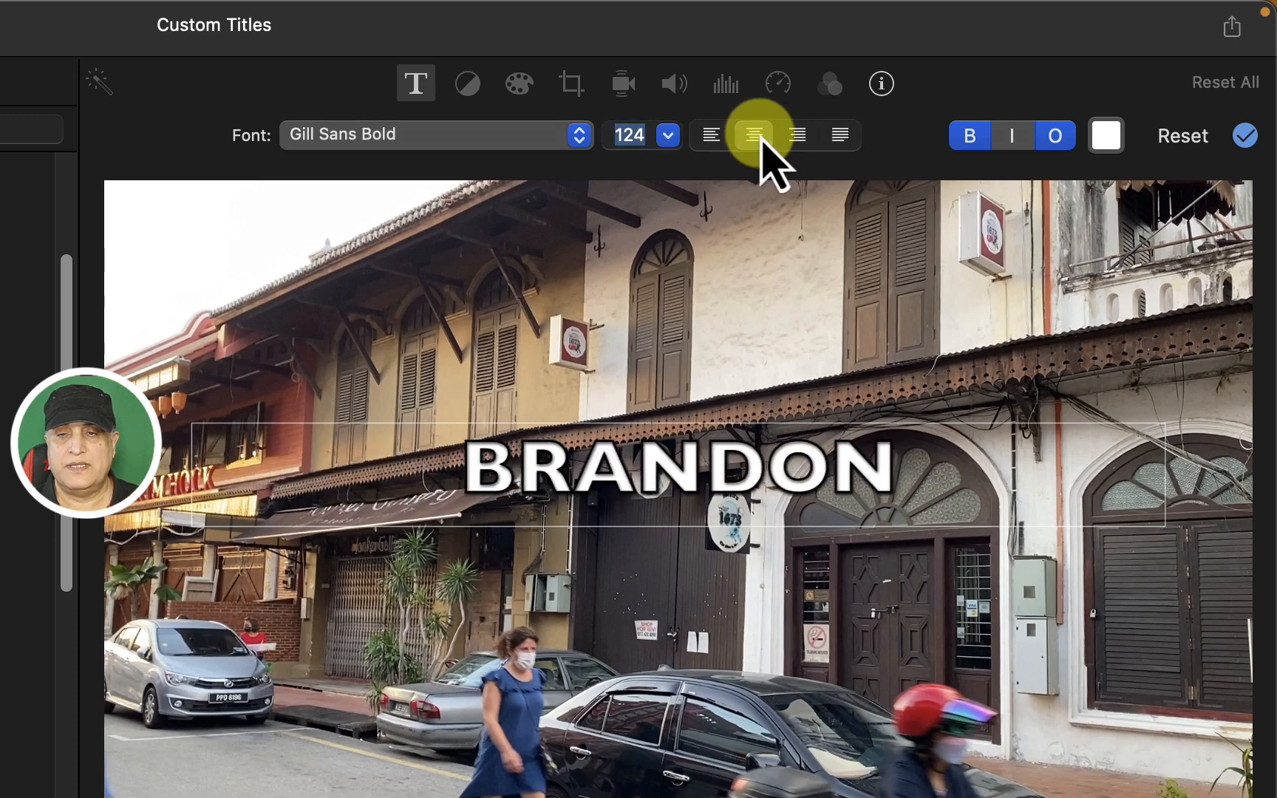
pyautogui.click(803, 371)
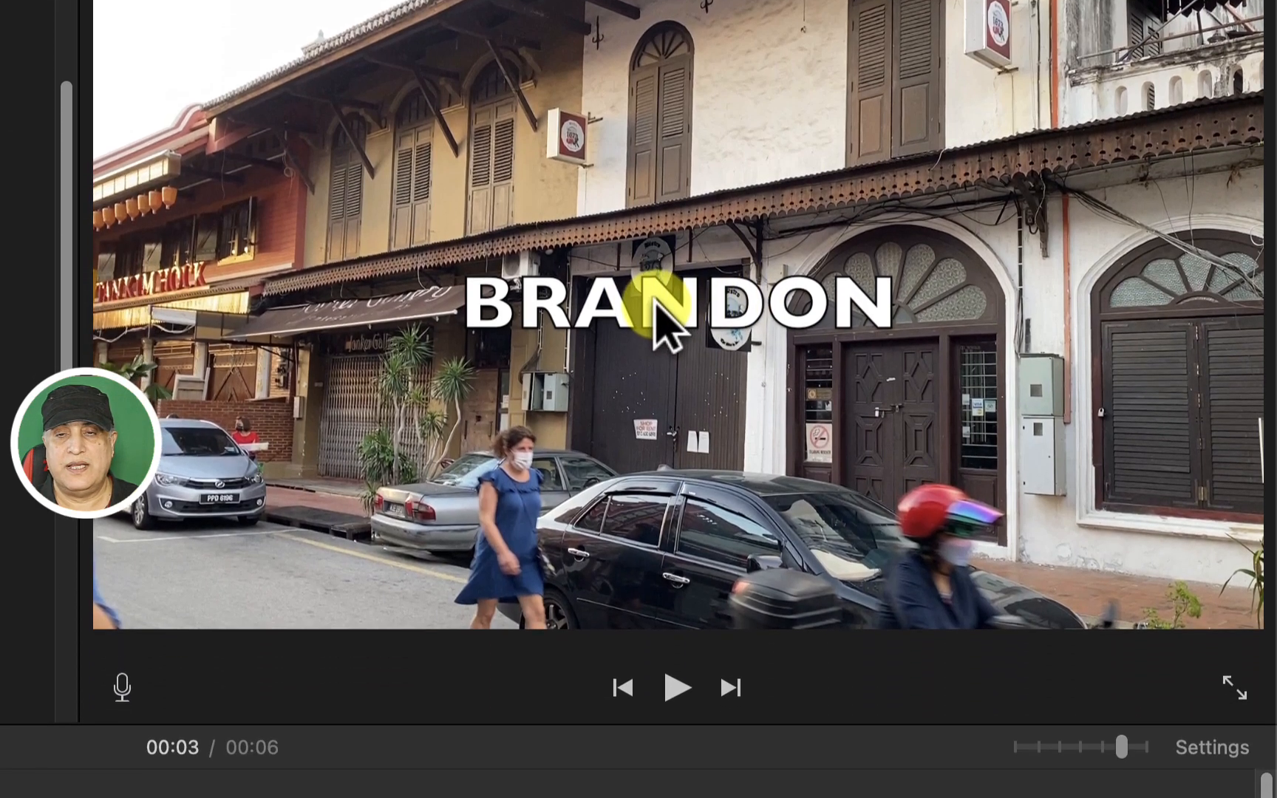
# Step: Select the title text in the viewer, make it italic, and toggle its outline off and back on
pyautogui.doubleClick(749, 410)
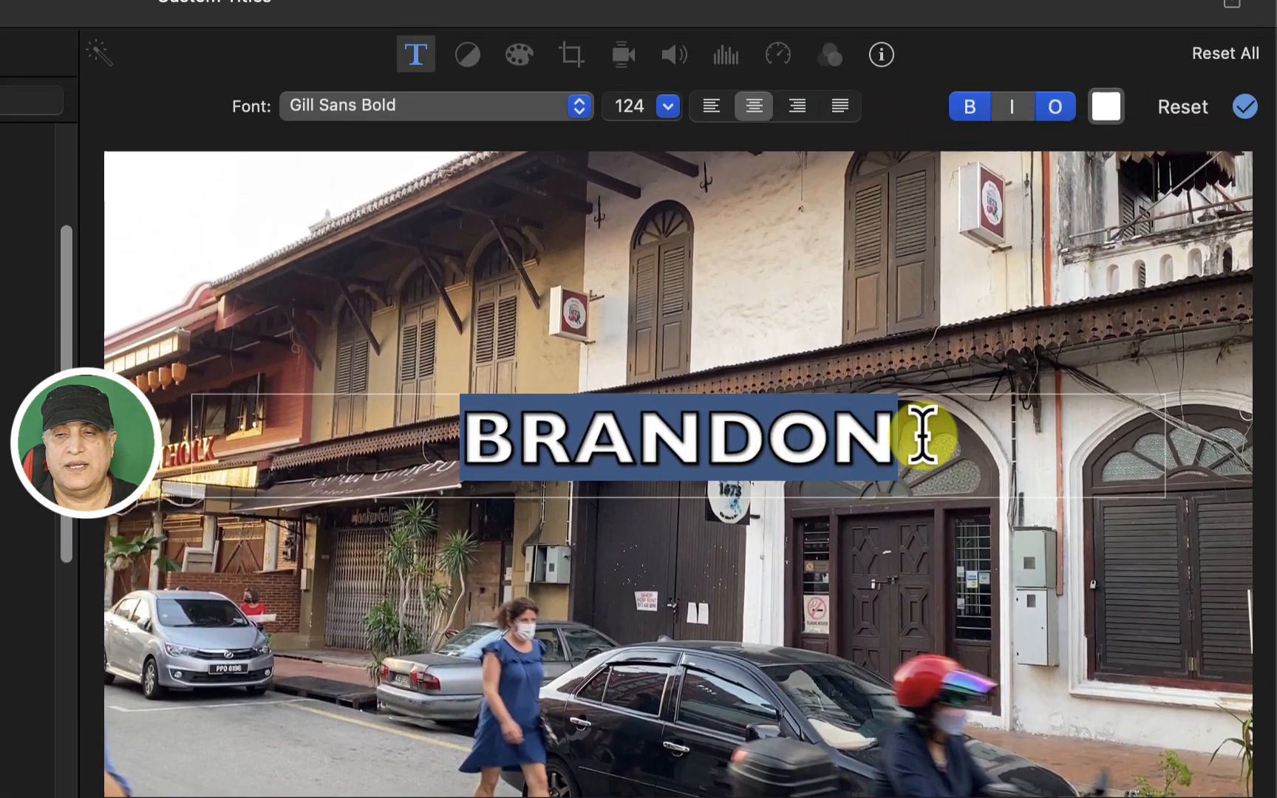
pyautogui.click(923, 436)
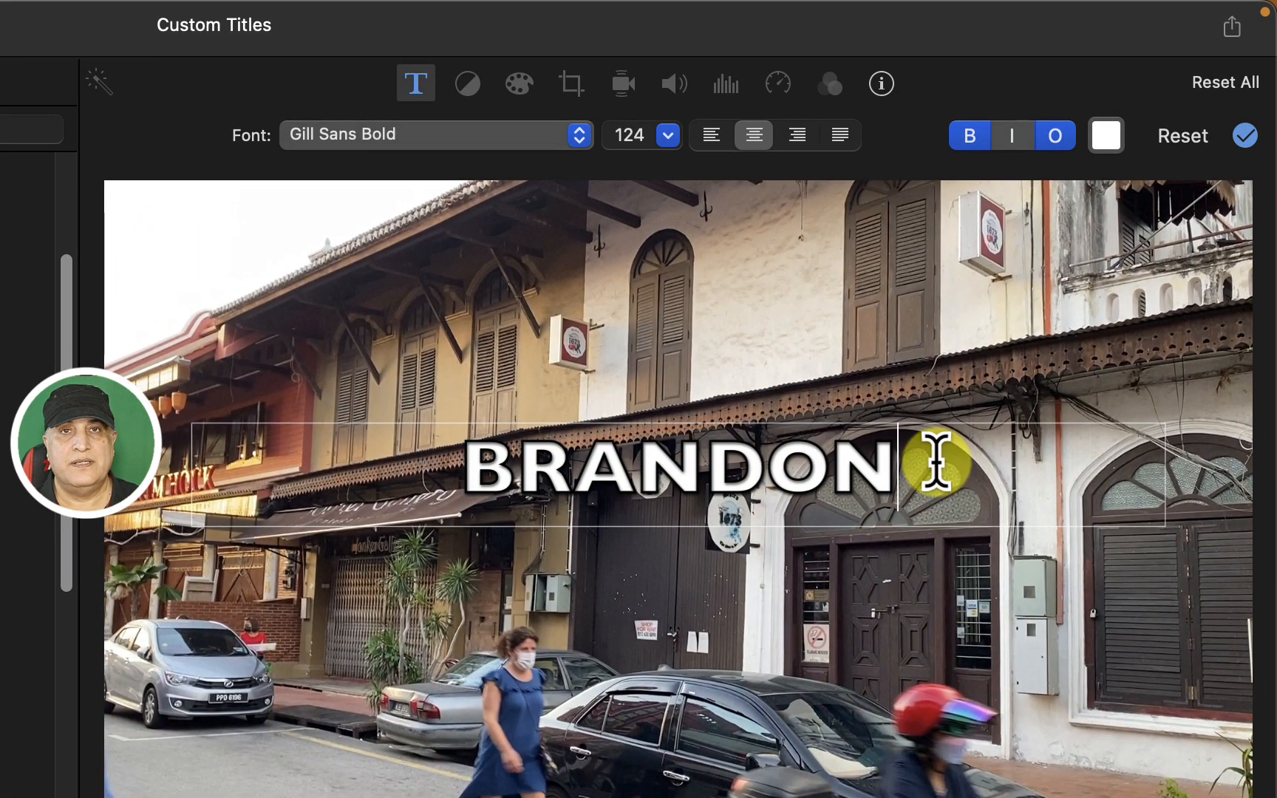
pyautogui.doubleClick(935, 453)
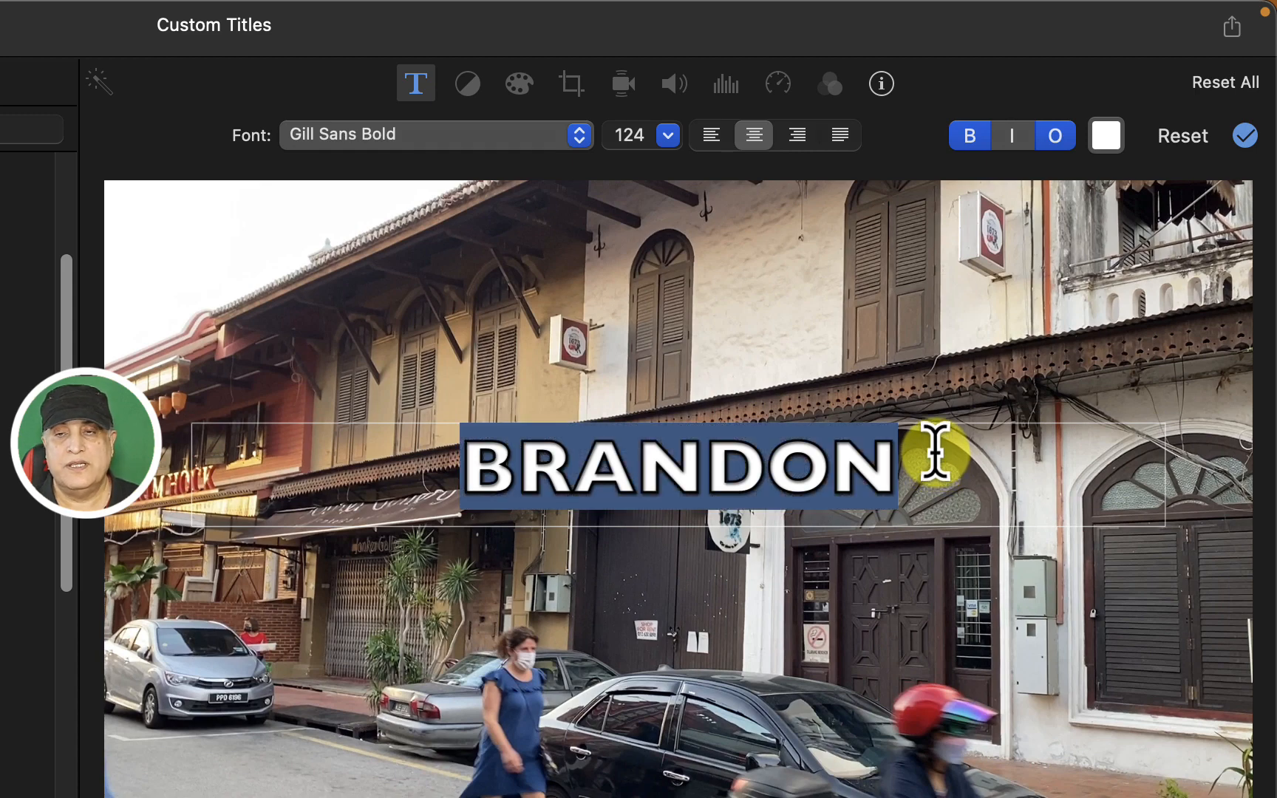
pyautogui.click(790, 337)
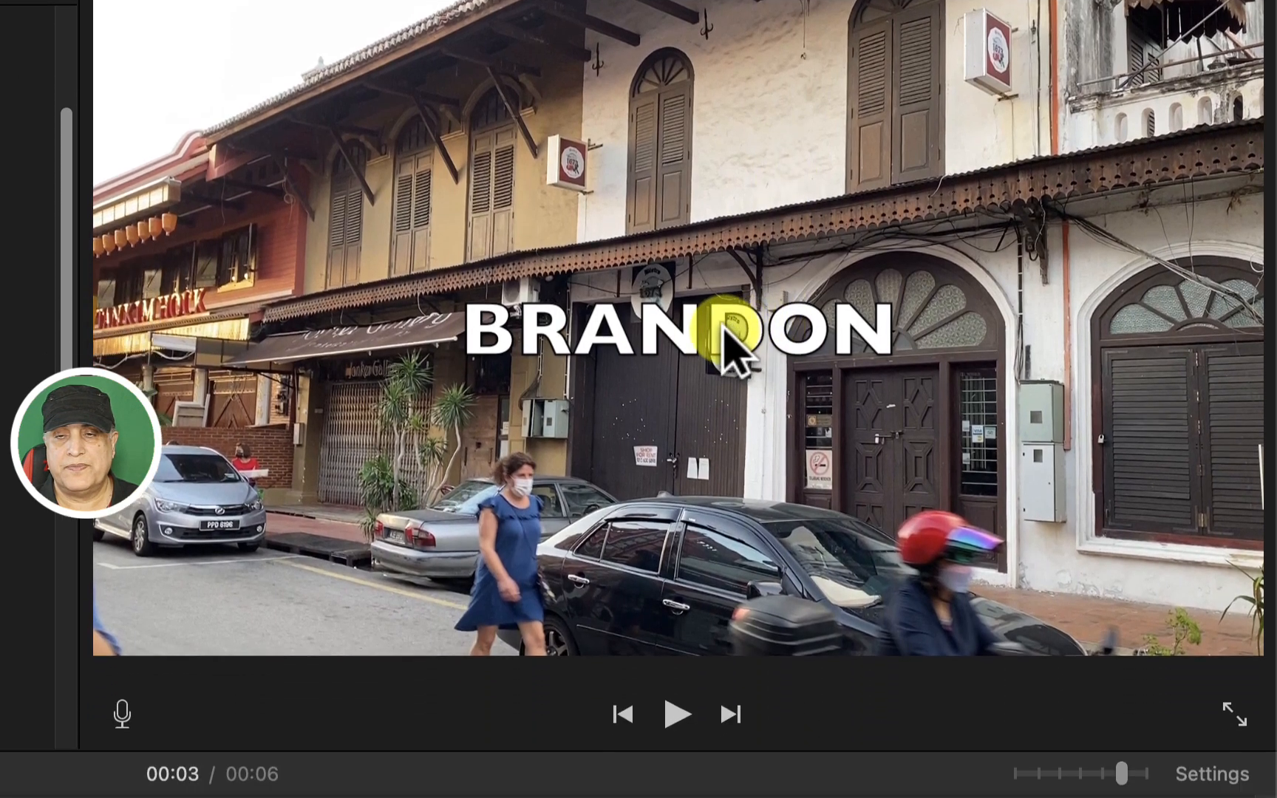
pyautogui.doubleClick(730, 489)
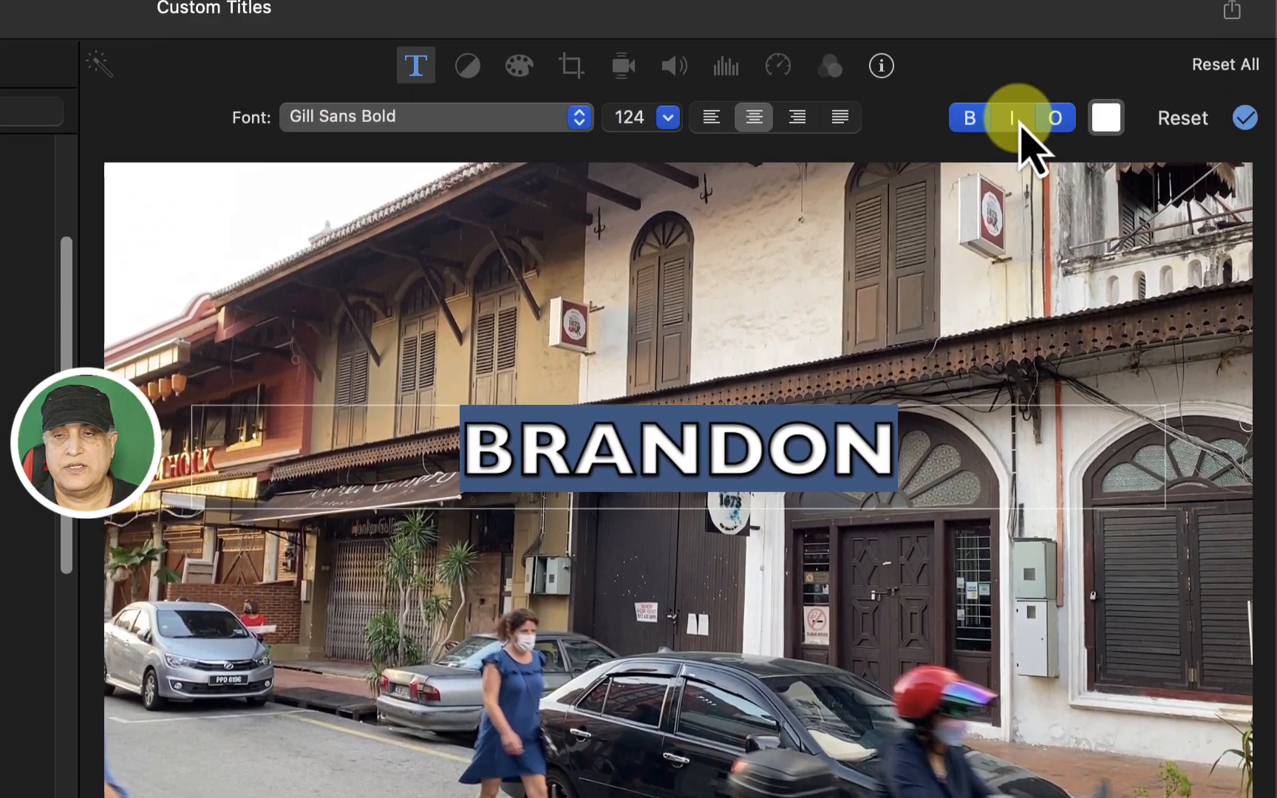
pyautogui.click(1013, 135)
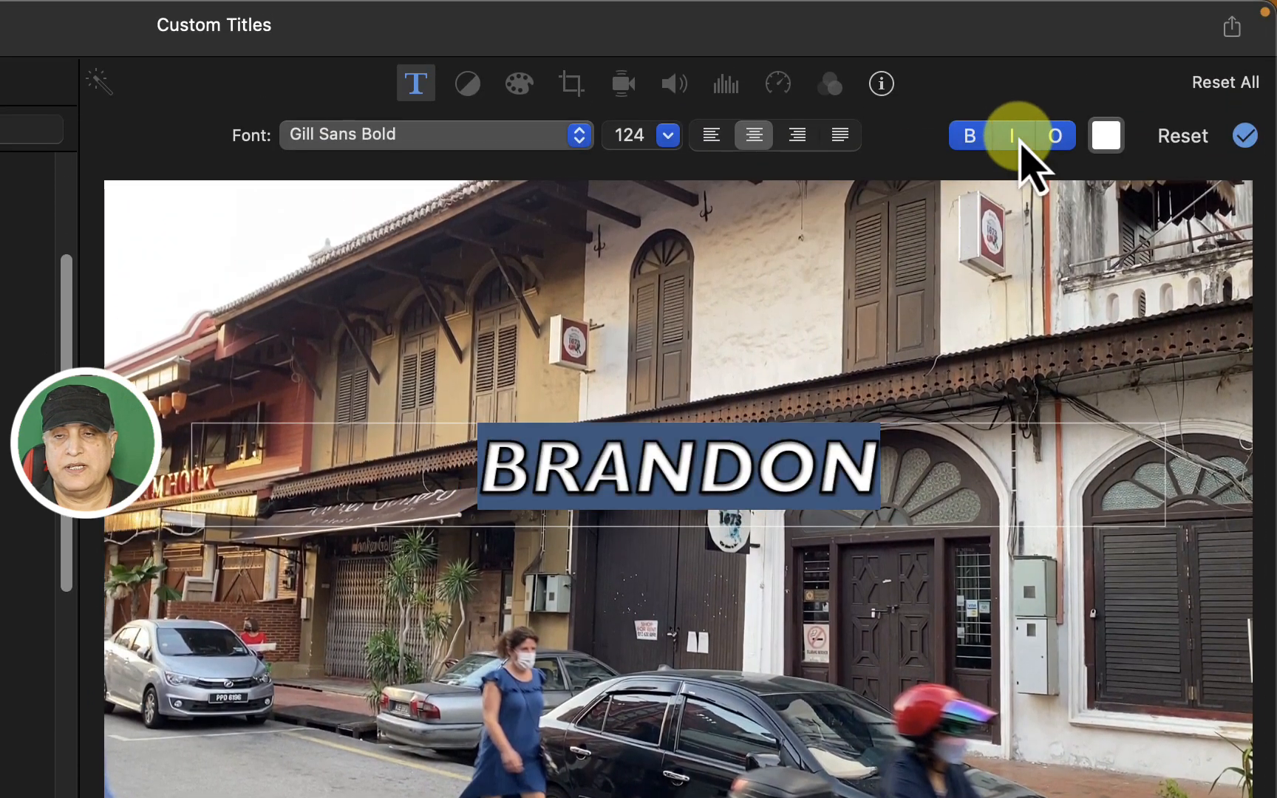
pyautogui.click(1056, 137)
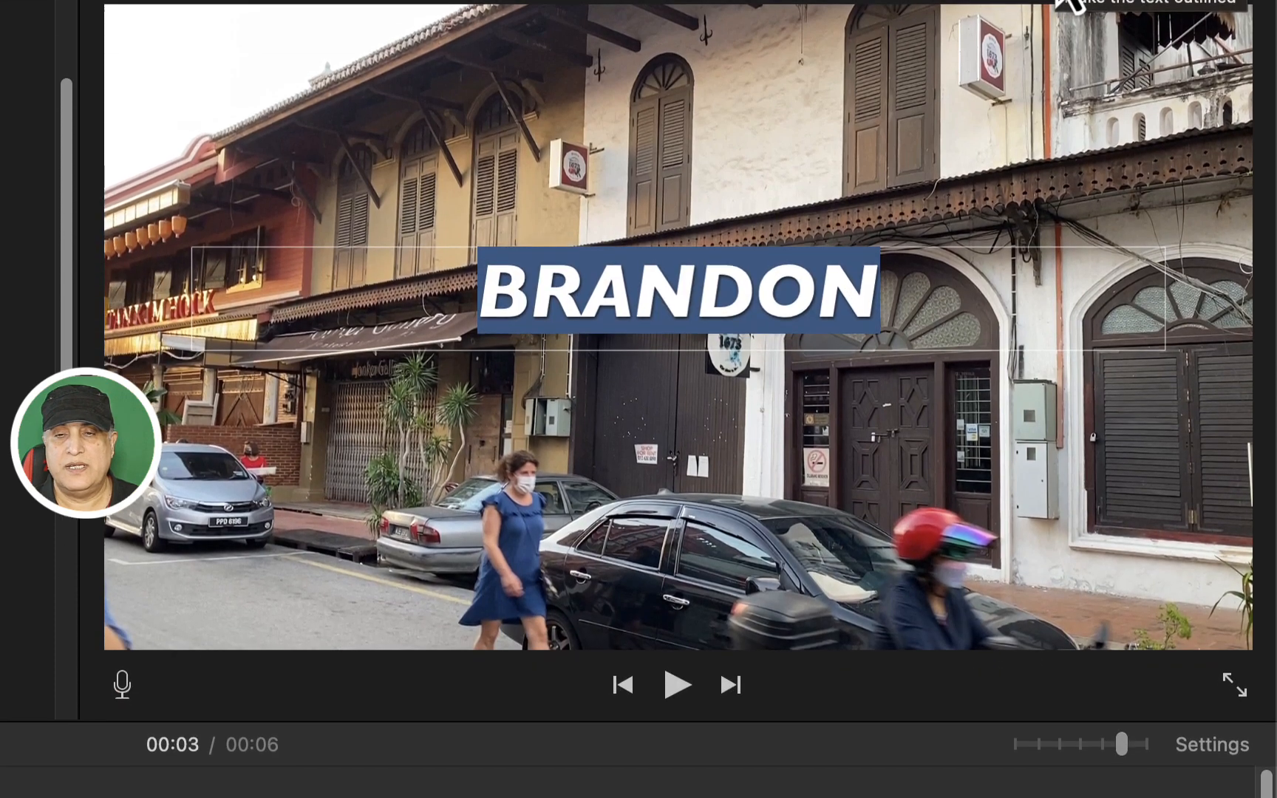
pyautogui.click(1056, 137)
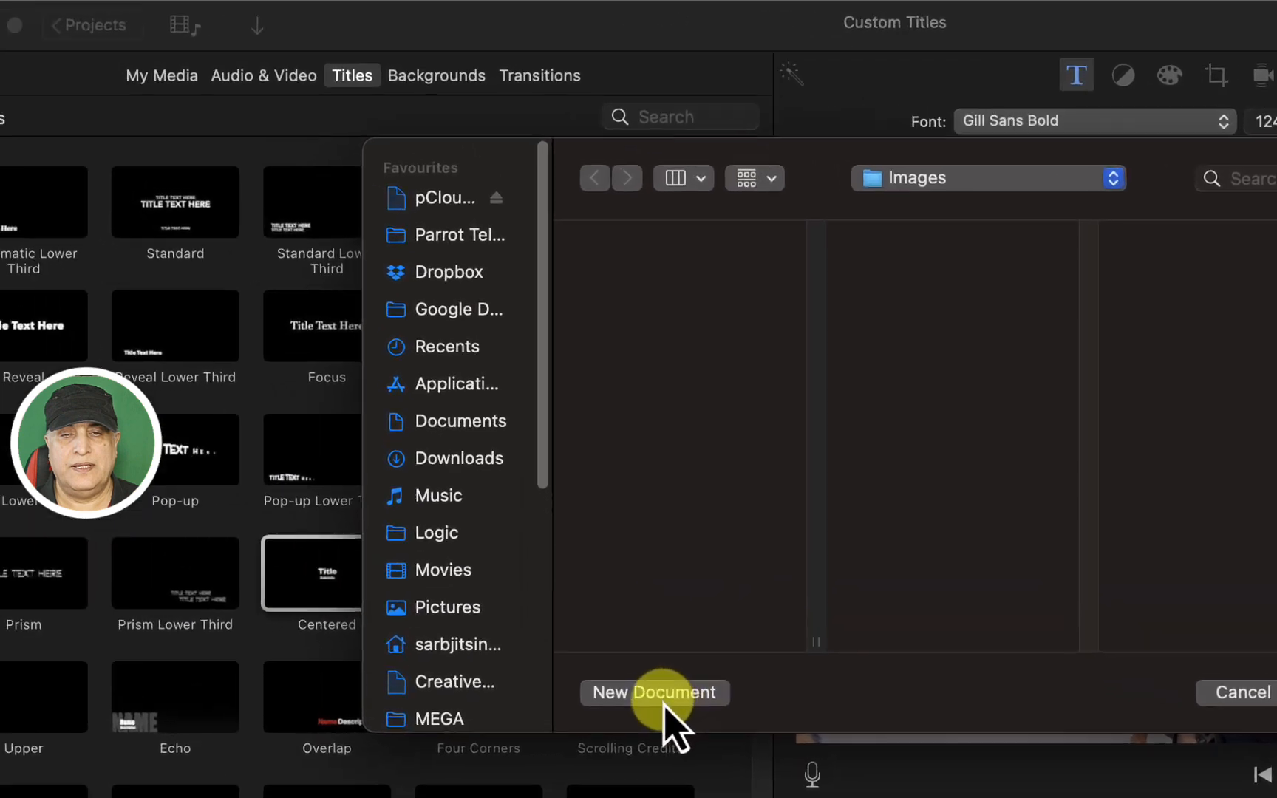
# Step: Switch to Keynote, create a new Classic White presentation, and delete the title and subtitle placeholders from its slide
pyautogui.click(662, 695)
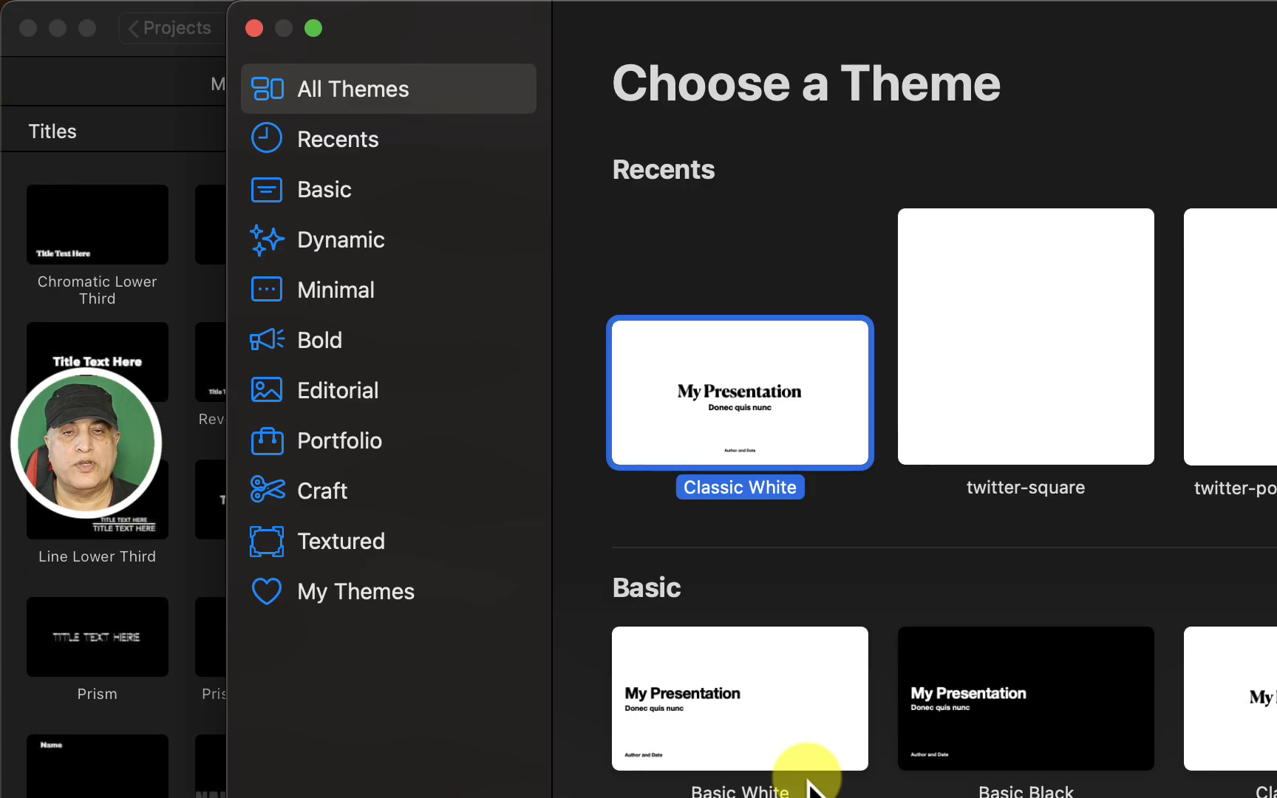
pyautogui.doubleClick(754, 385)
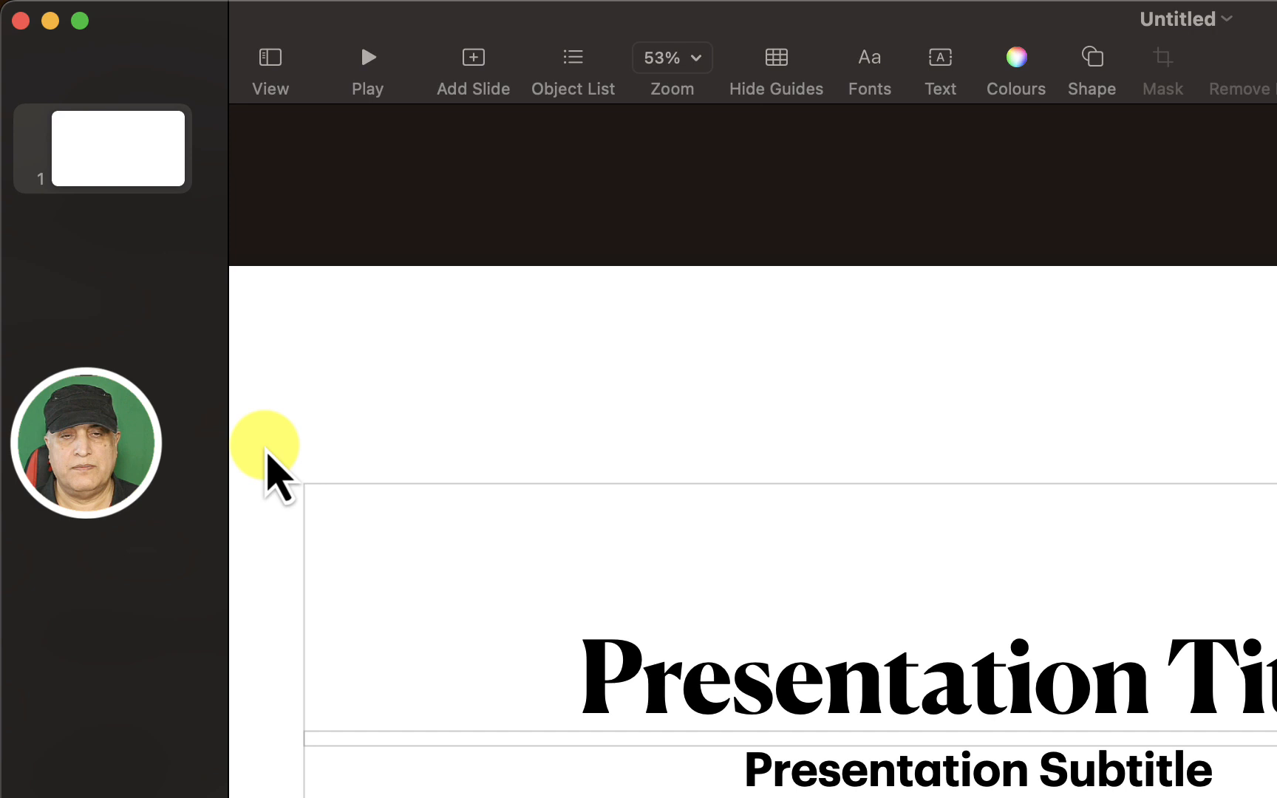
pyautogui.moveTo(266, 448); pyautogui.dragTo(1276, 797)
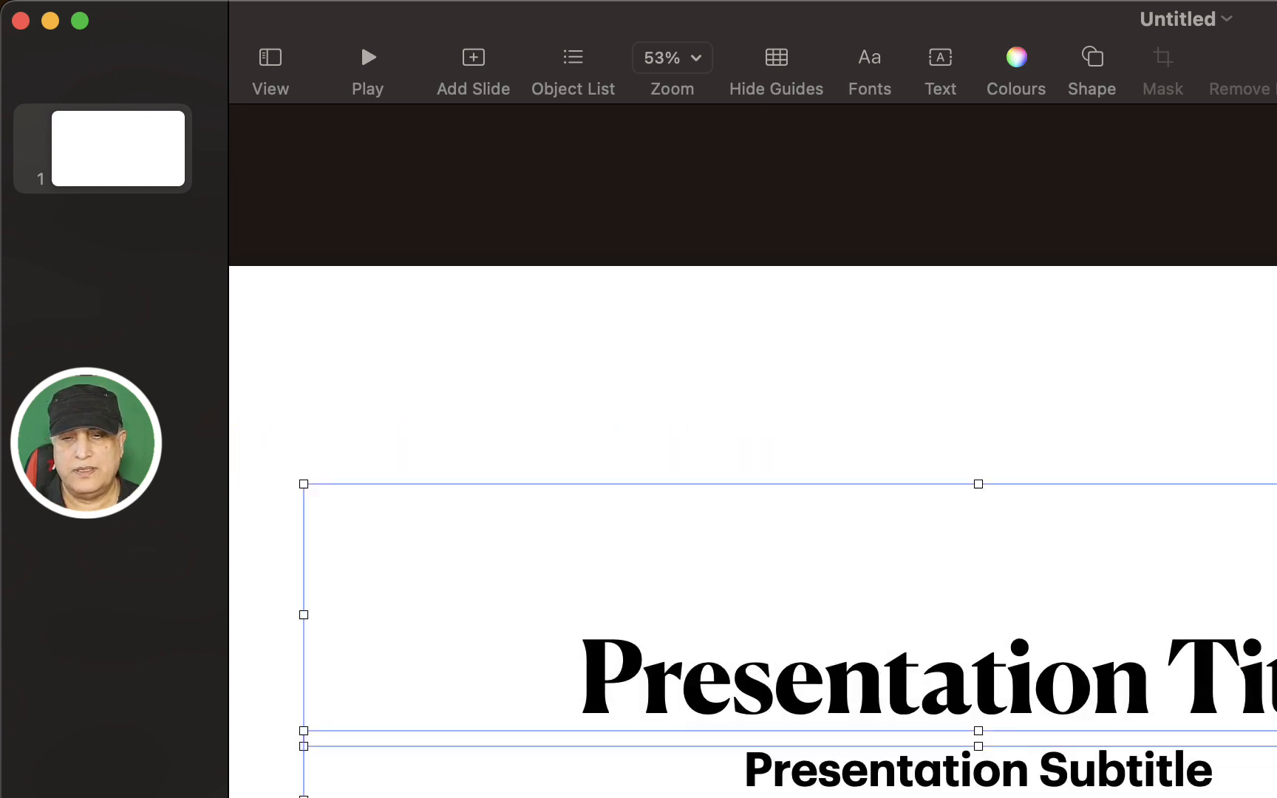
pyautogui.press('Delete')
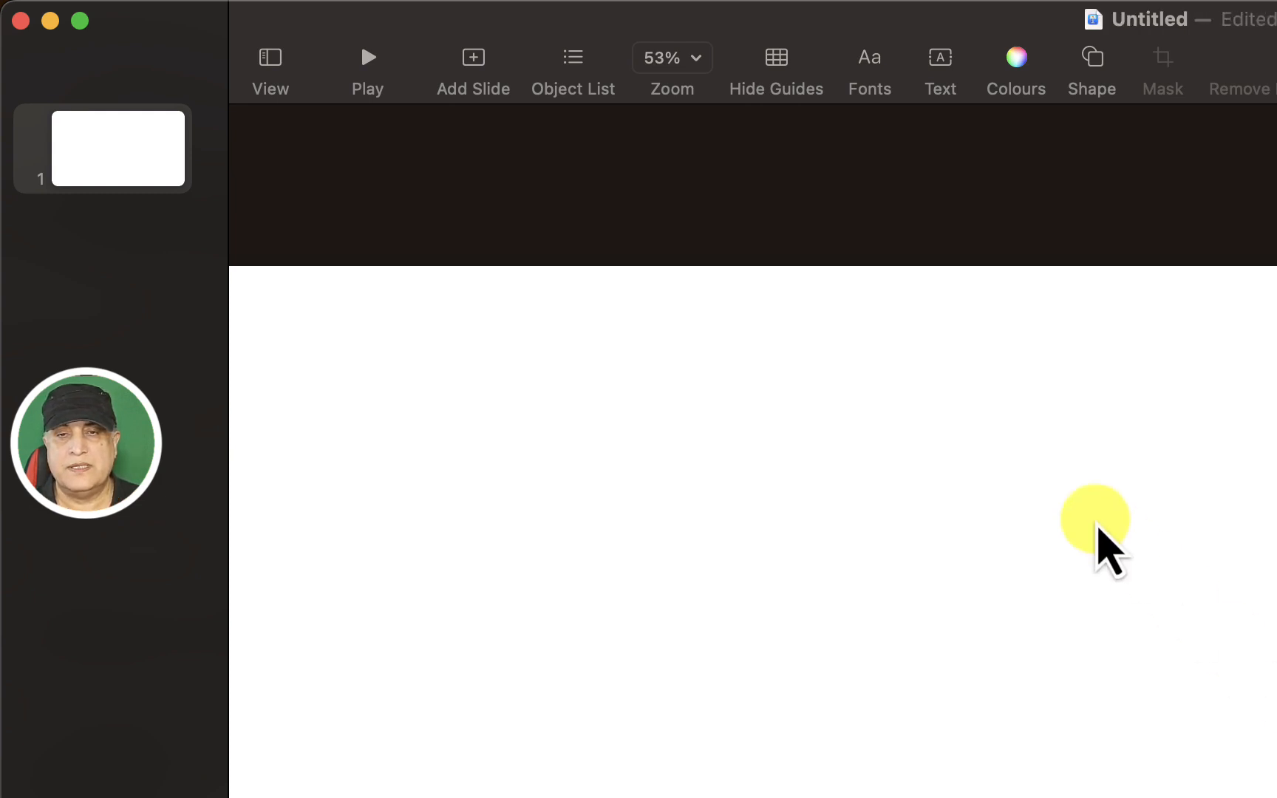
# Step: Insert a basic square on the blank slide and stretch it horizontally into a bar about five times as wide as it is high
pyautogui.click(1093, 59)
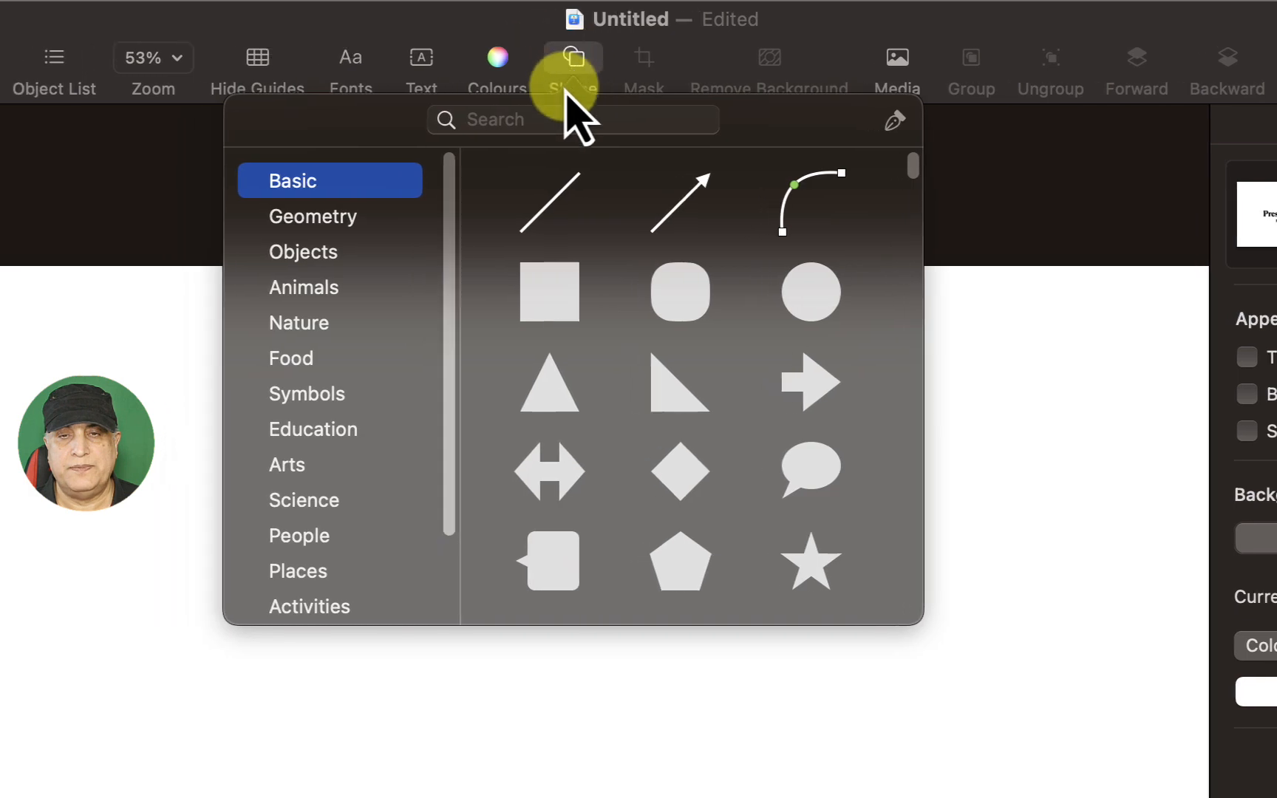
pyautogui.click(547, 295)
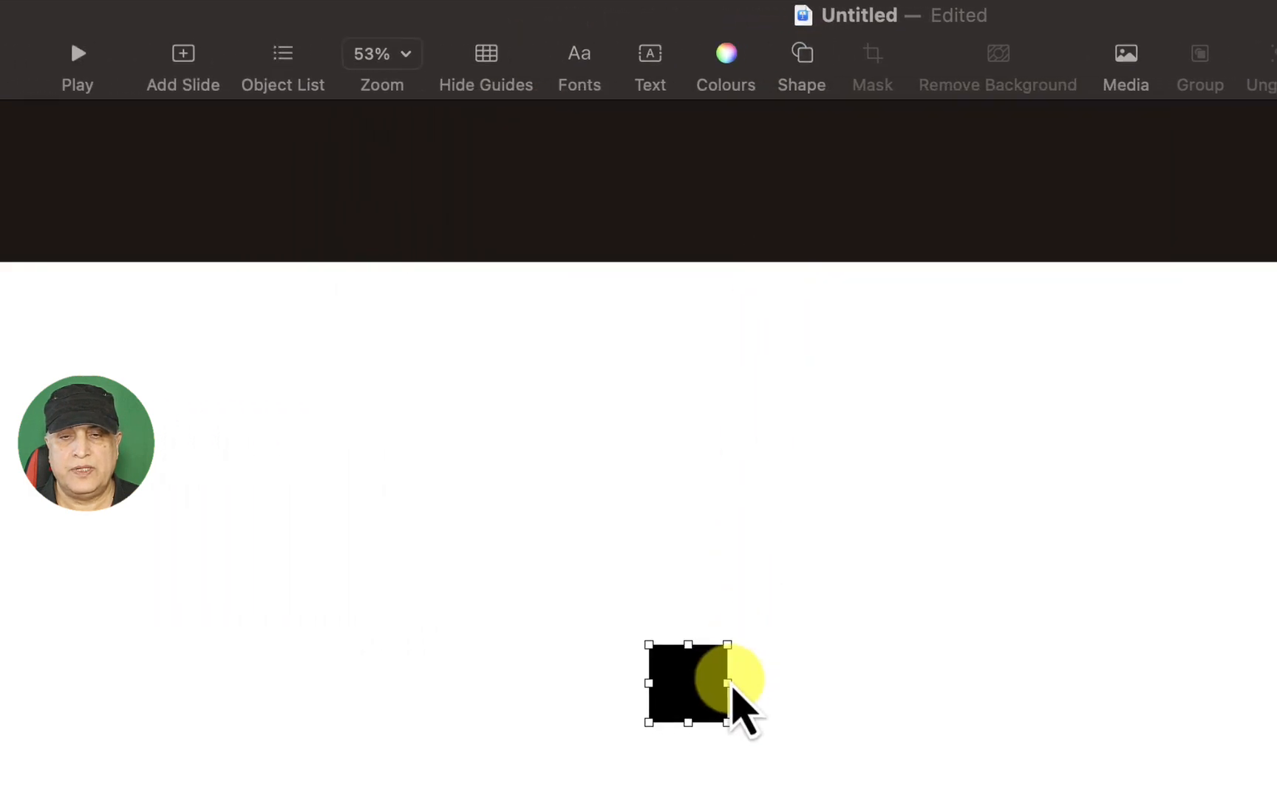
pyautogui.moveTo(727, 684); pyautogui.dragTo(1024, 685)
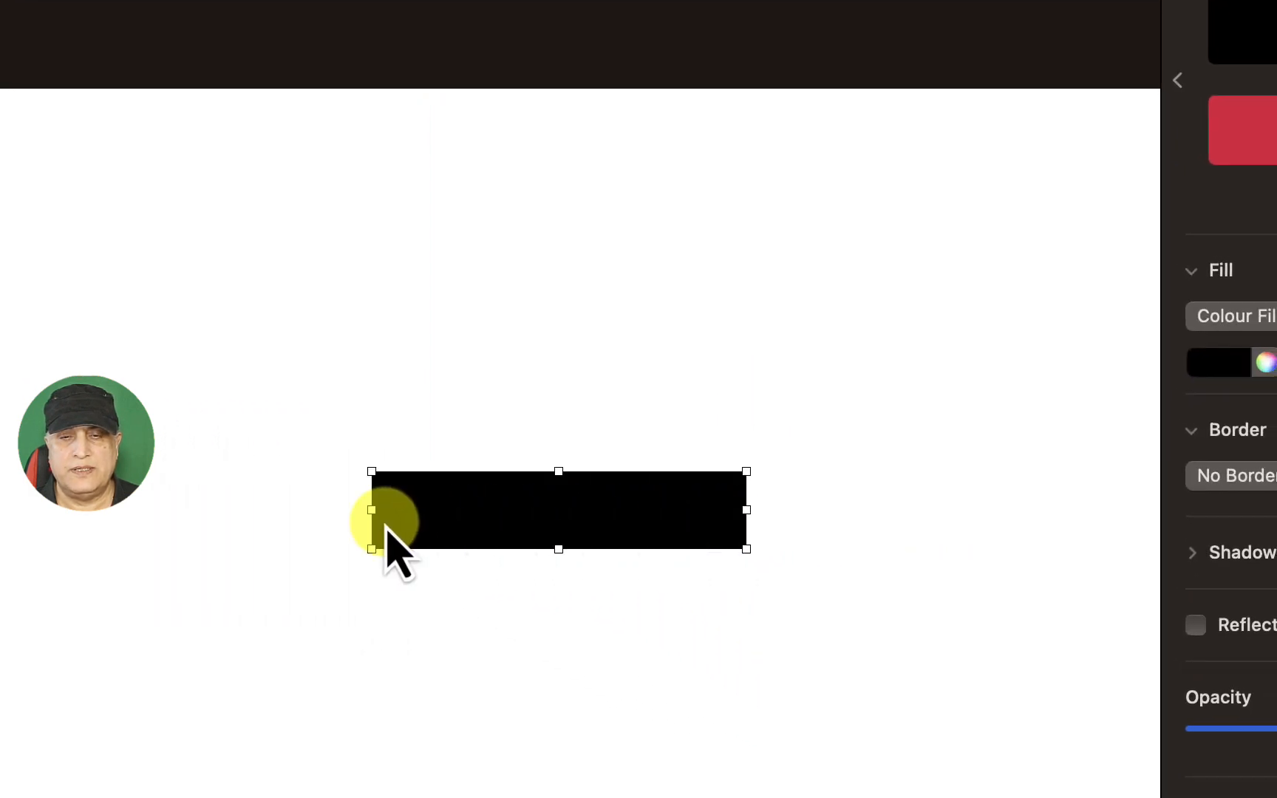
# Step: Widen the black bar to about 738 pt and make it taller by extending its upper edge
pyautogui.moveTo(447, 516)
pyautogui.mouseDown()
pyautogui.moveTo(590, 513)
pyautogui.moveTo(465, 510)
pyautogui.mouseUp()
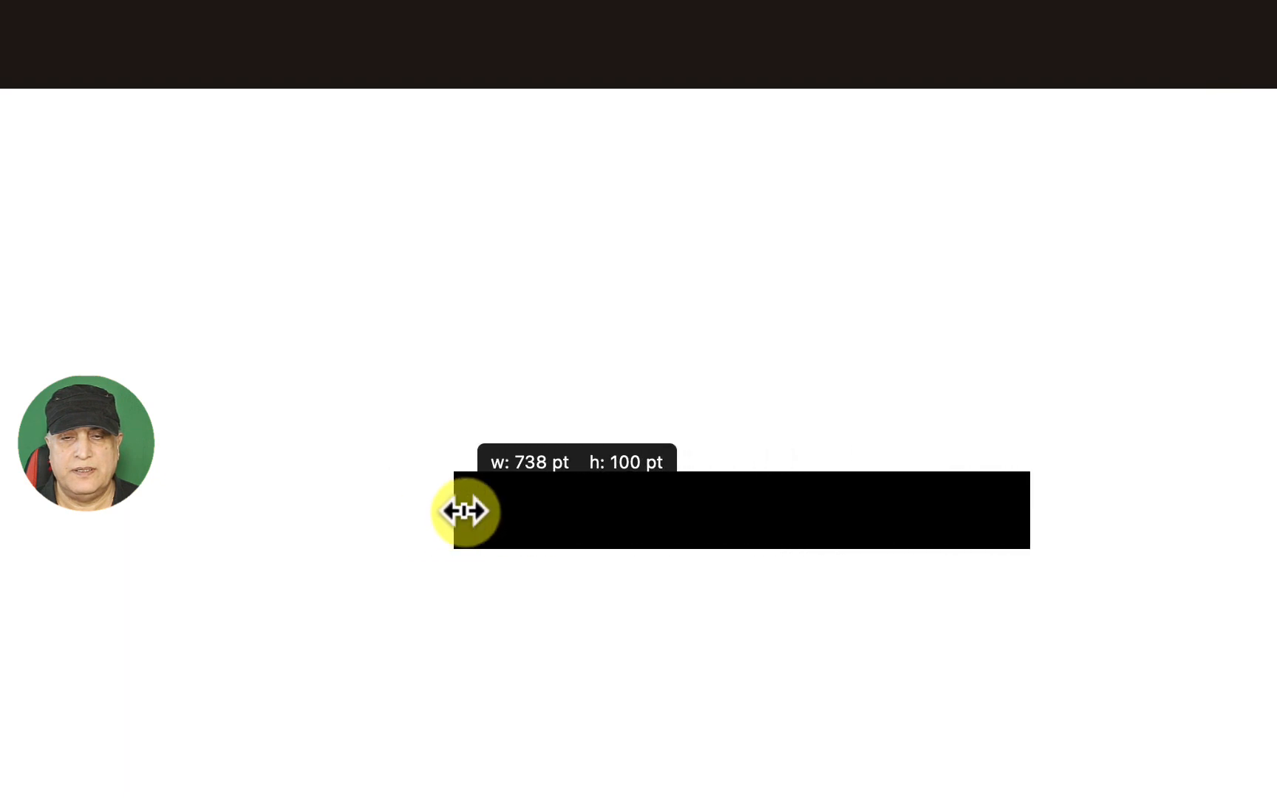
pyautogui.moveTo(741, 473); pyautogui.dragTo(549, 391)
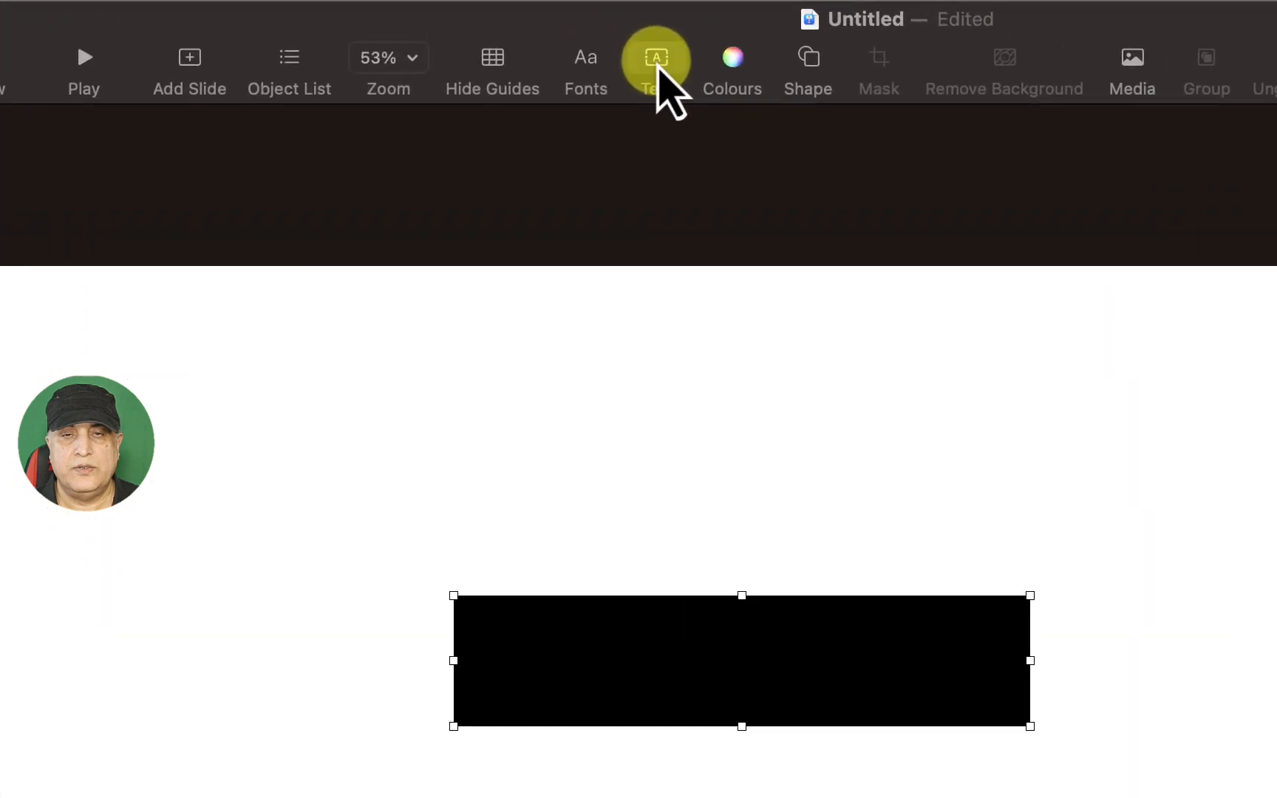
# Step: Add a text box over the black bar and colour its text white
pyautogui.click(566, 45)
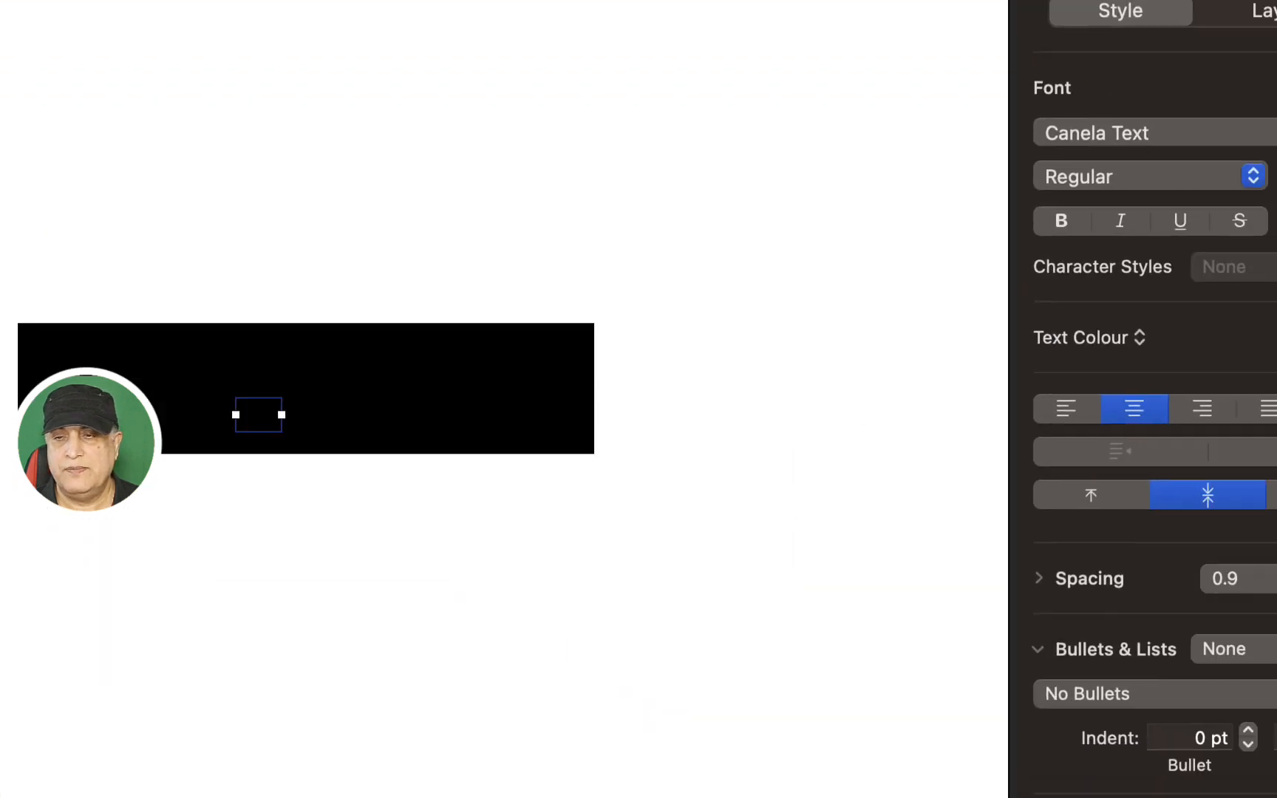
pyautogui.click(1209, 255)
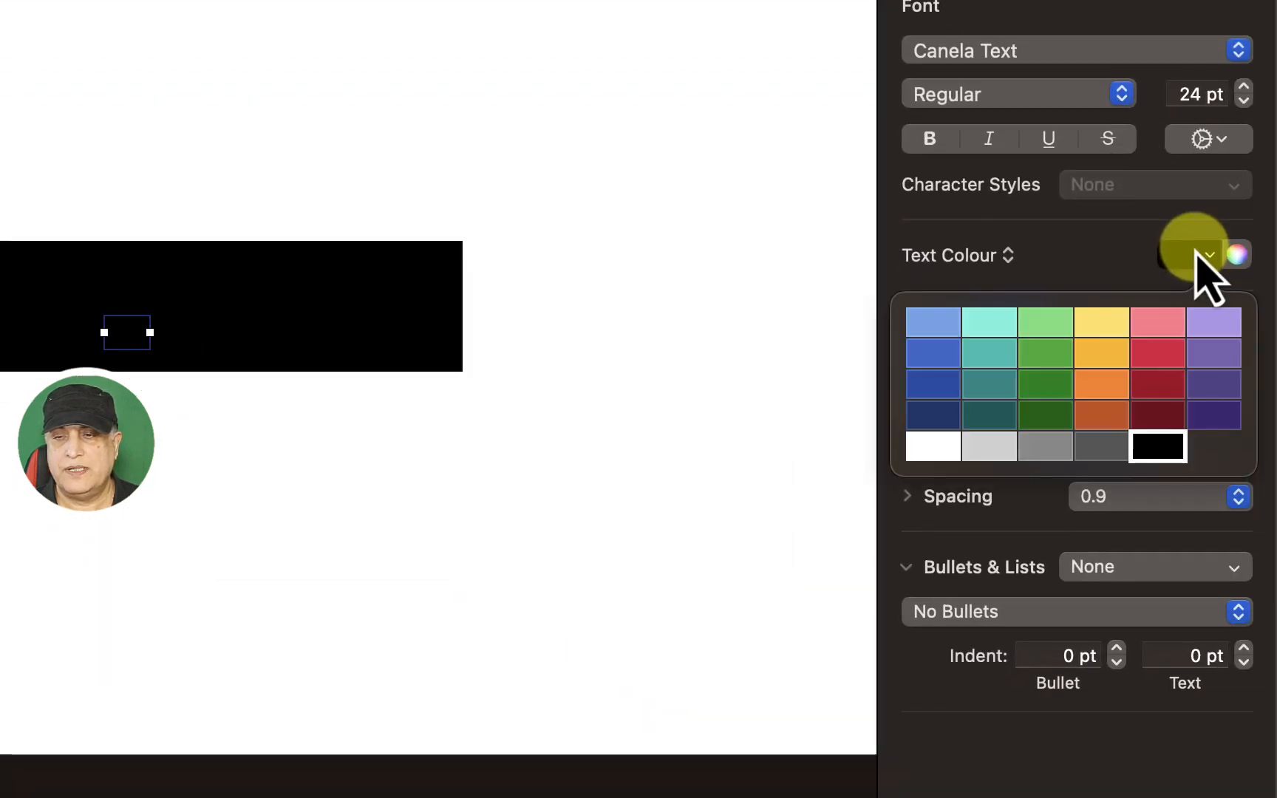
pyautogui.click(924, 451)
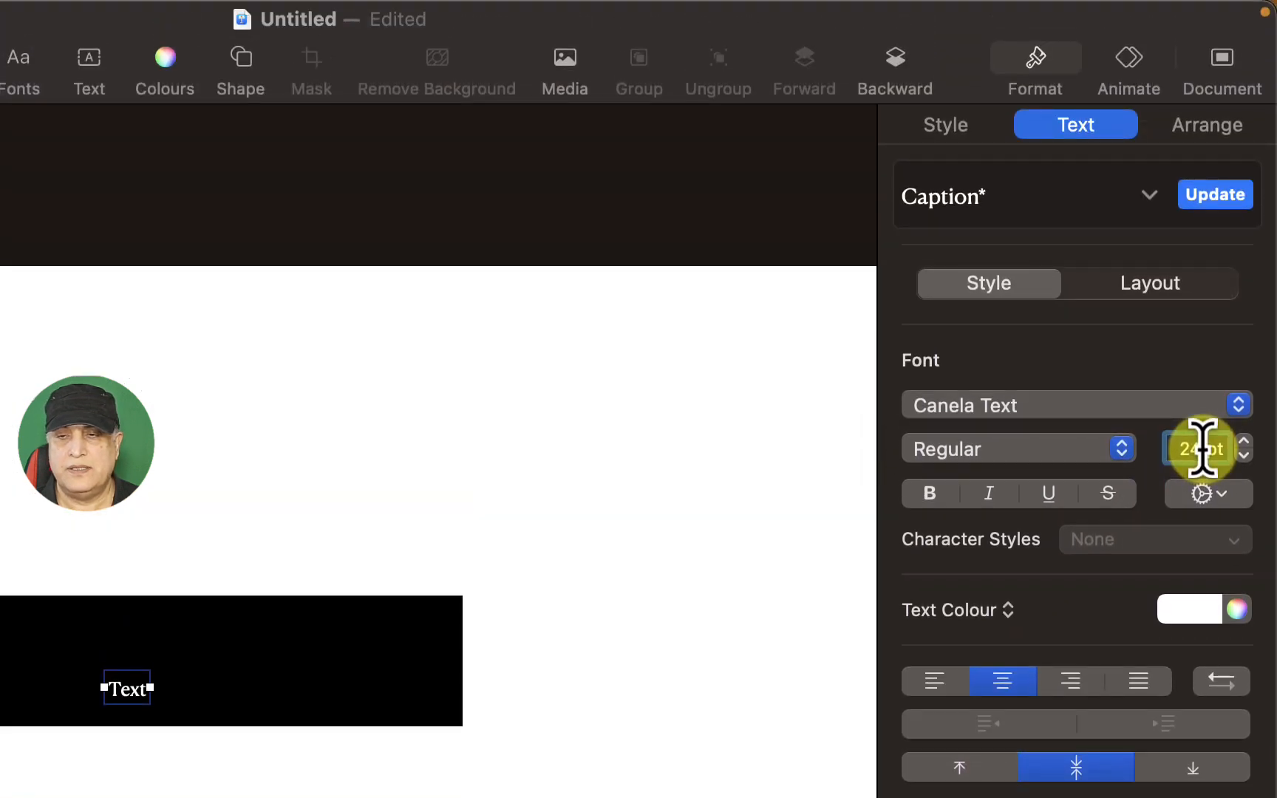
# Step: Set the text size to 100 pt, place the text box on the bar, and stretch it across most of the bar's width
pyautogui.click(1203, 325)
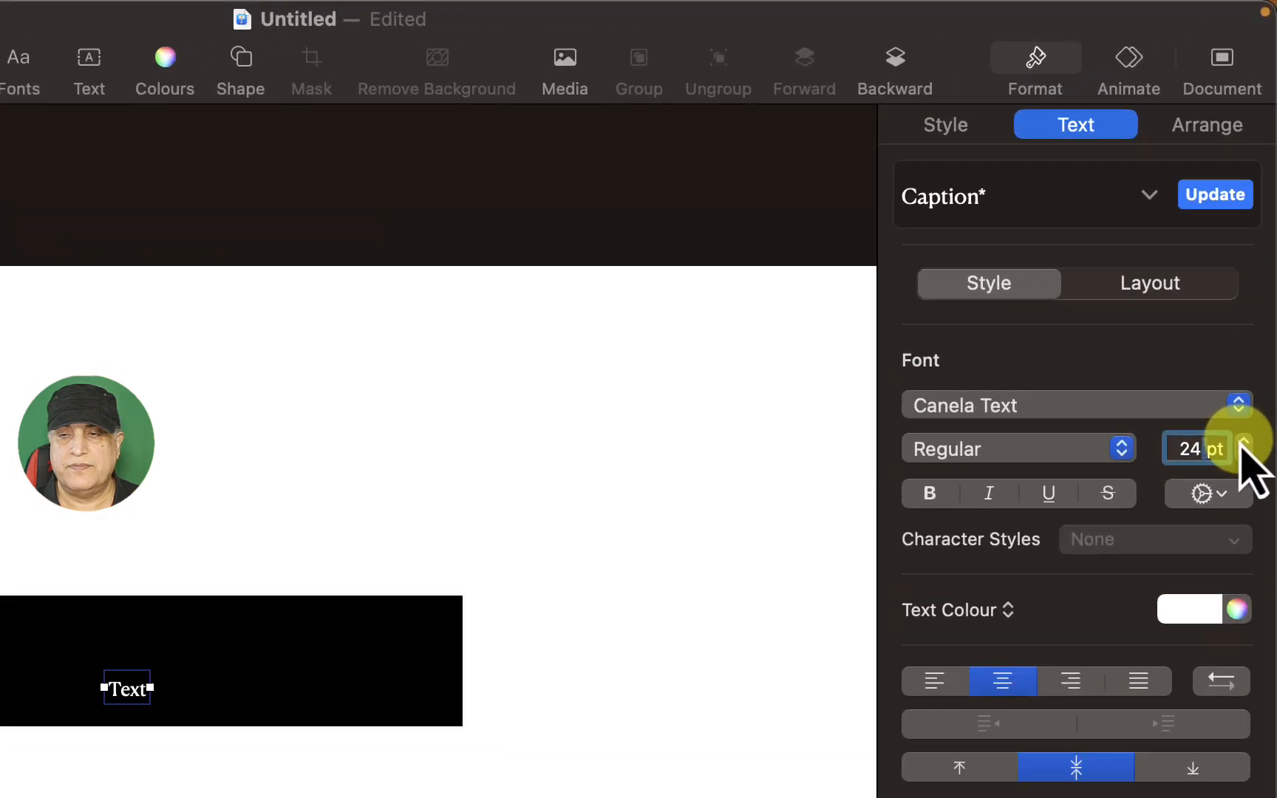
pyautogui.moveTo(1243, 443); pyautogui.dragTo(1244, 443)
pyautogui.moveTo(154, 711); pyautogui.dragTo(155, 683)
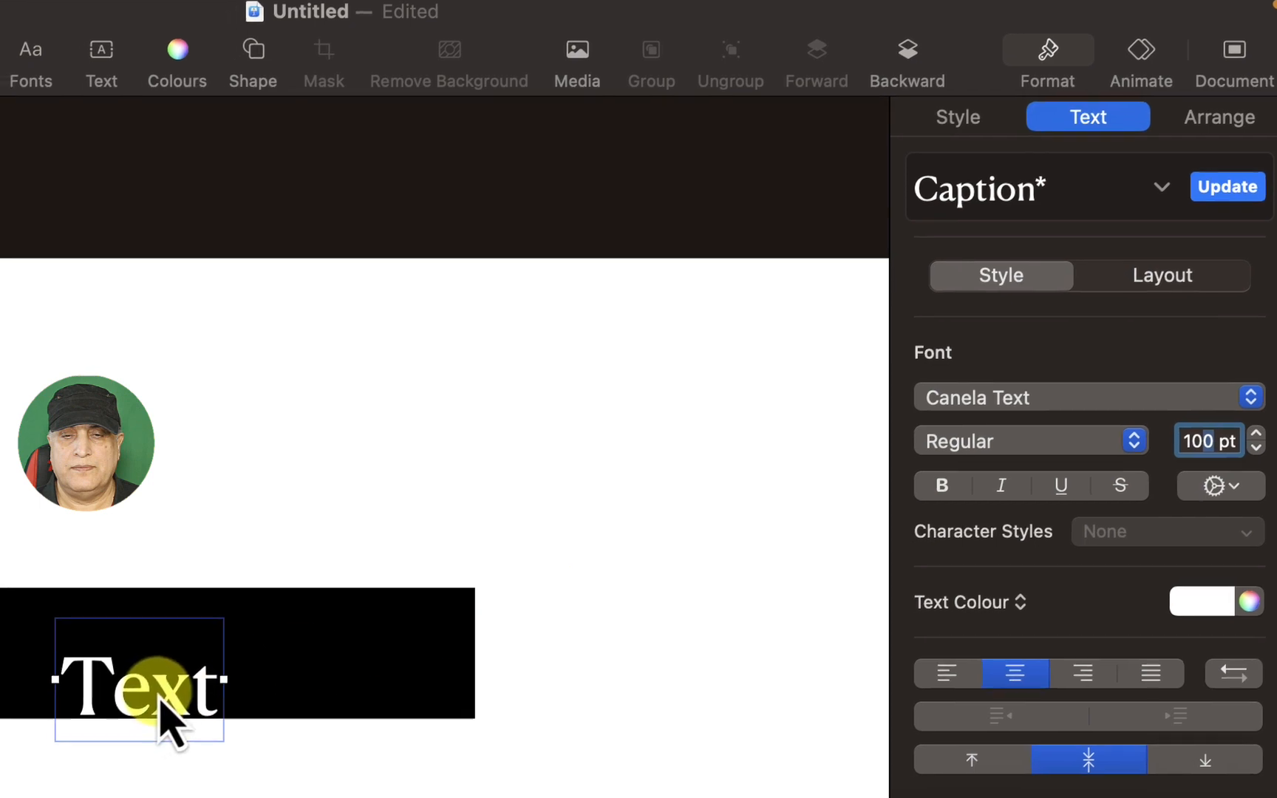
pyautogui.moveTo(440, 510); pyautogui.dragTo(627, 485)
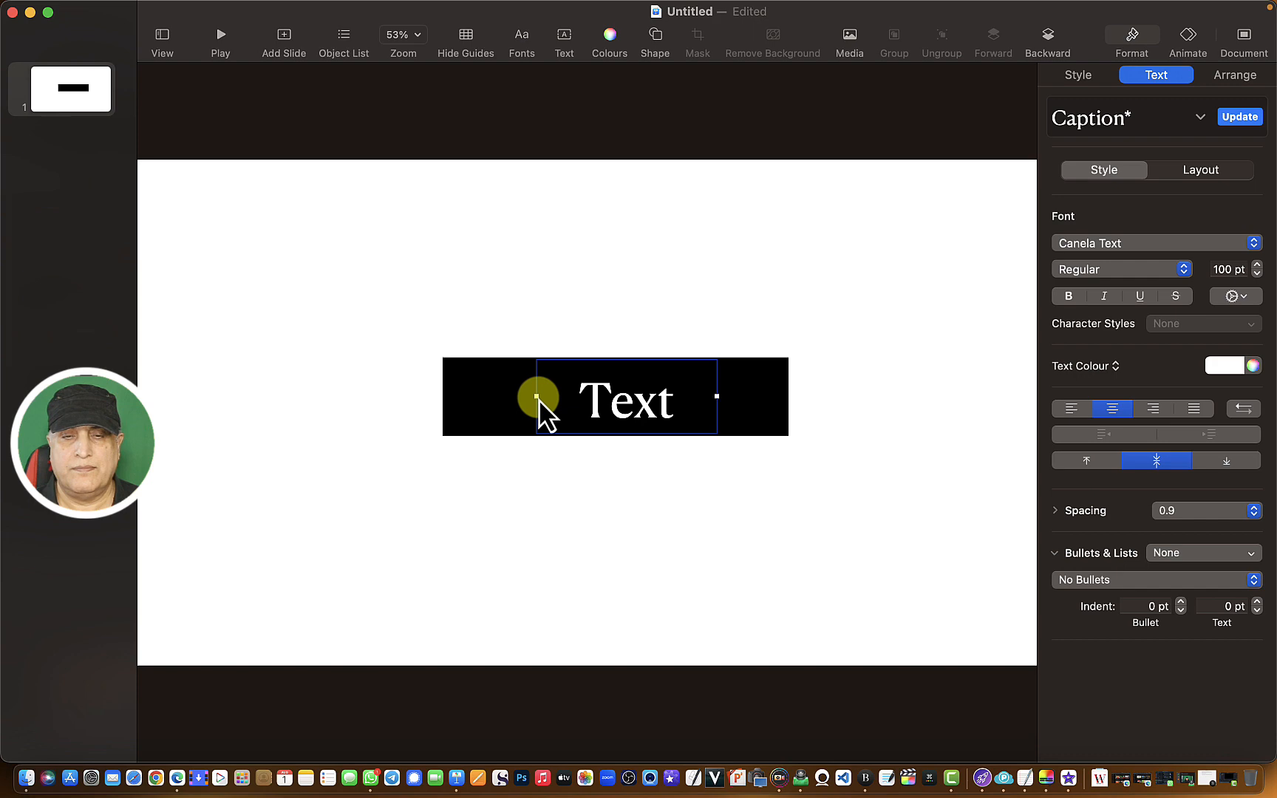
pyautogui.moveTo(537, 398); pyautogui.dragTo(458, 398)
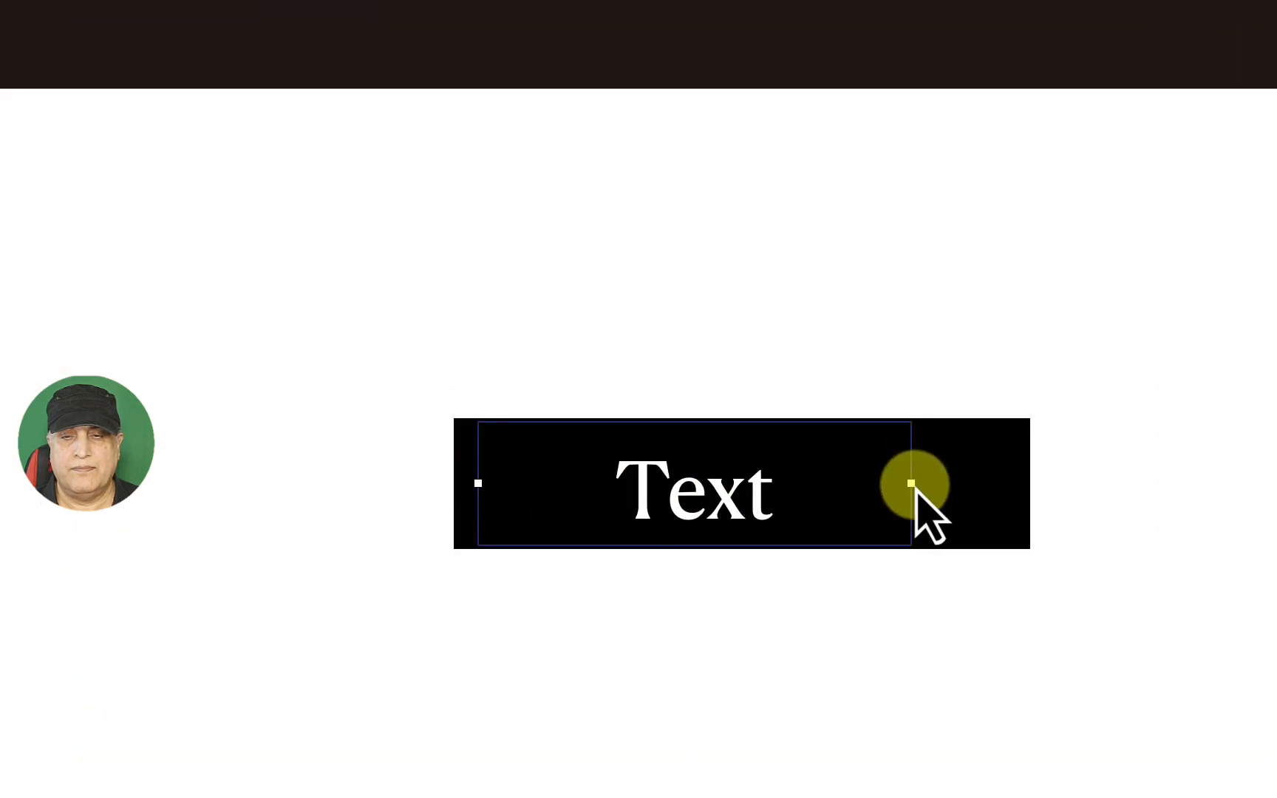
pyautogui.moveTo(787, 485); pyautogui.dragTo(501, 478)
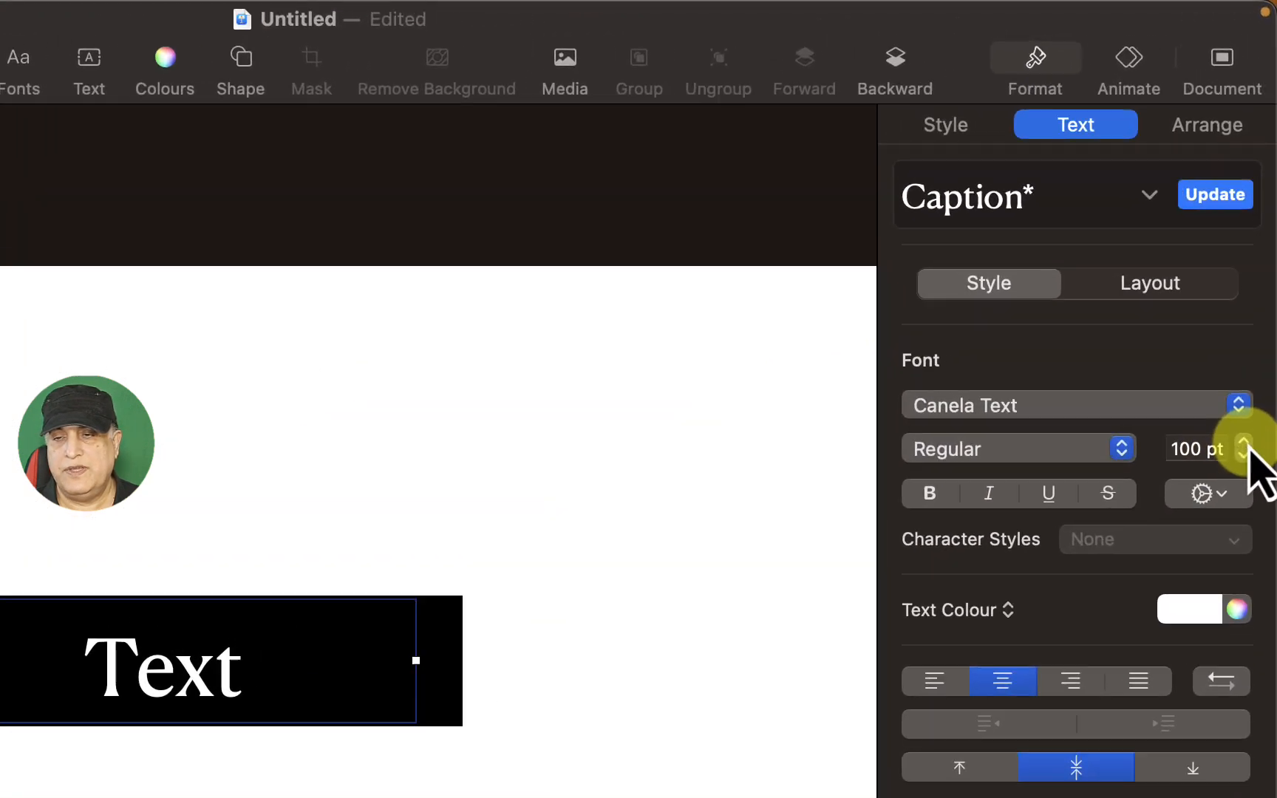
# Step: Increase the text size to 119 pt and centre the text box on the black bar
pyautogui.click(1257, 264)
pyautogui.click(1257, 265)
pyautogui.click(1245, 443)
pyautogui.click(1244, 443)
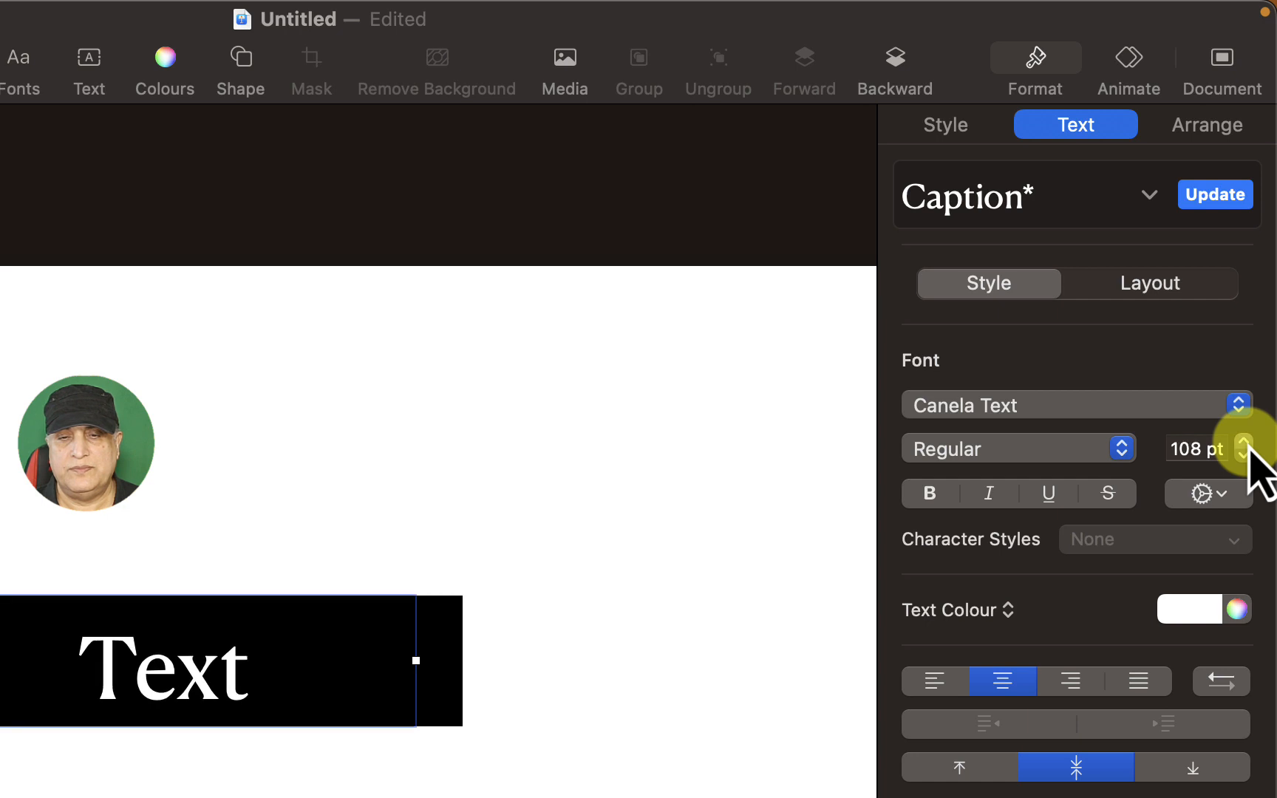
pyautogui.click(1244, 443)
pyautogui.click(1245, 443)
pyautogui.click(1245, 444)
pyautogui.click(1245, 443)
pyautogui.click(1245, 444)
pyautogui.click(1245, 444)
pyautogui.click(1244, 443)
pyautogui.click(1245, 443)
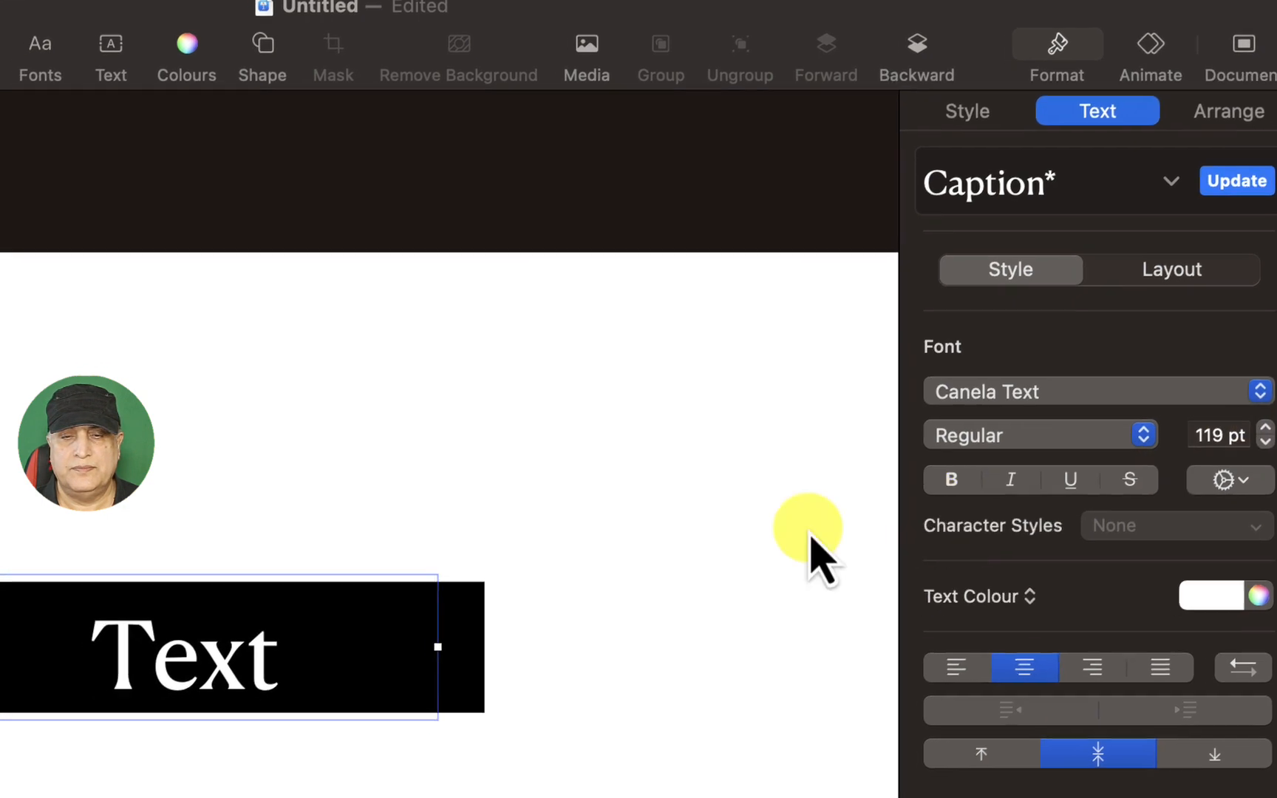
pyautogui.moveTo(184, 686); pyautogui.dragTo(171, 654)
pyautogui.moveTo(455, 476)
pyautogui.mouseDown()
pyautogui.moveTo(450, 494)
pyautogui.moveTo(481, 517)
pyautogui.moveTo(465, 487)
pyautogui.mouseUp()
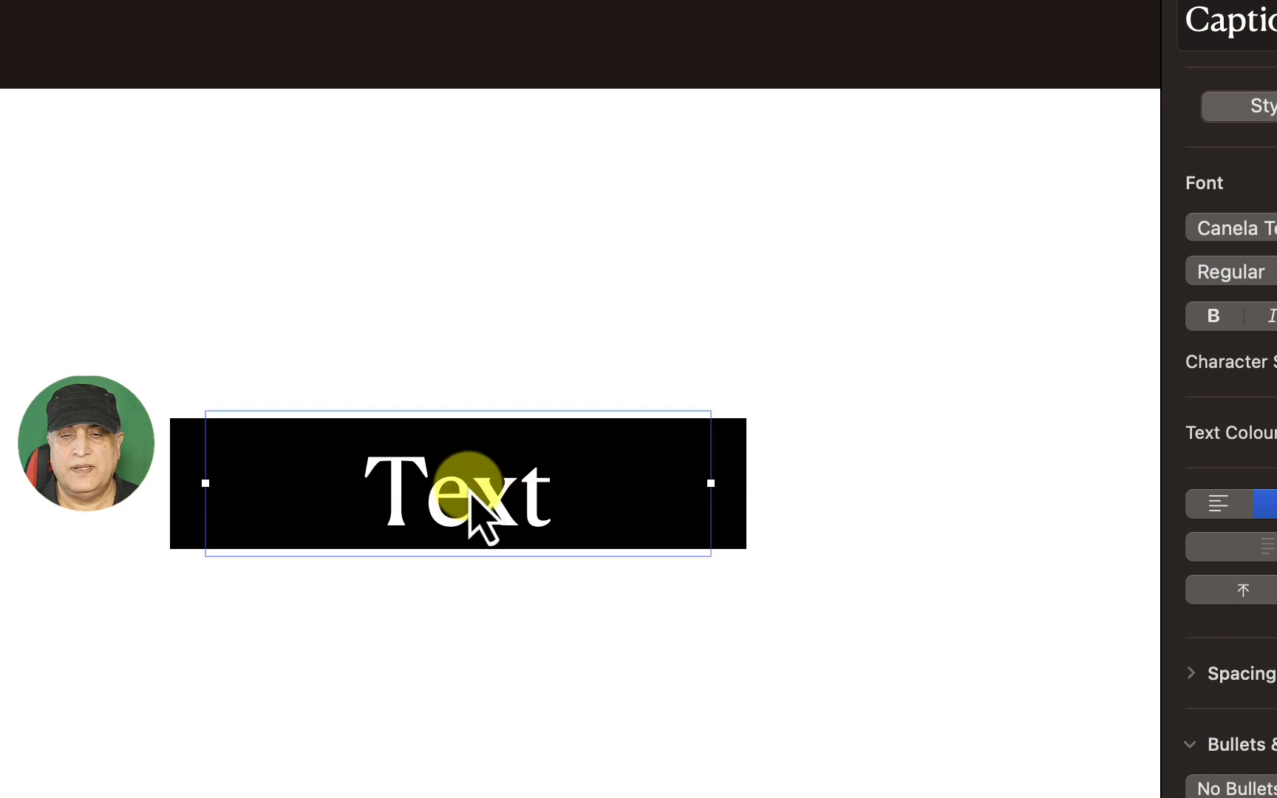
# Step: Replace the placeholder text on the bar with the person's first name in capitals
pyautogui.doubleClick(534, 484)
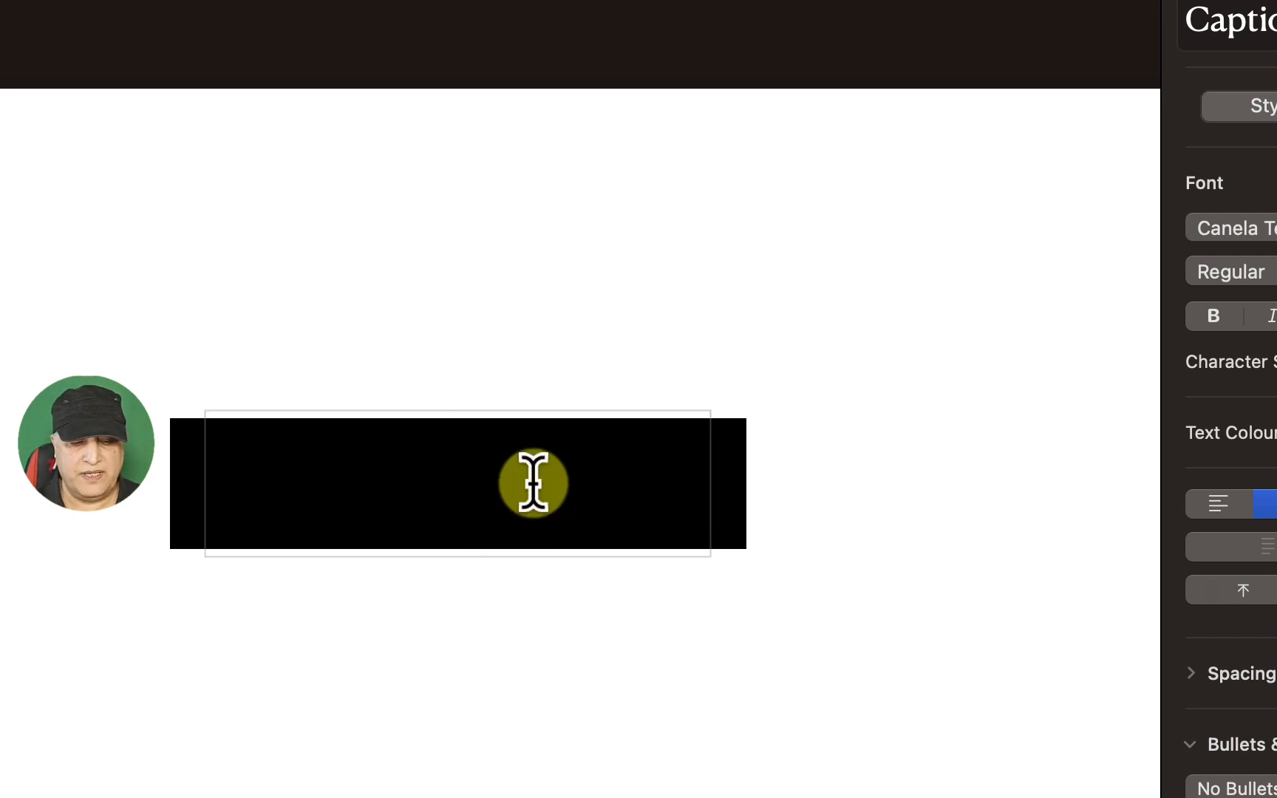
pyautogui.write('B')
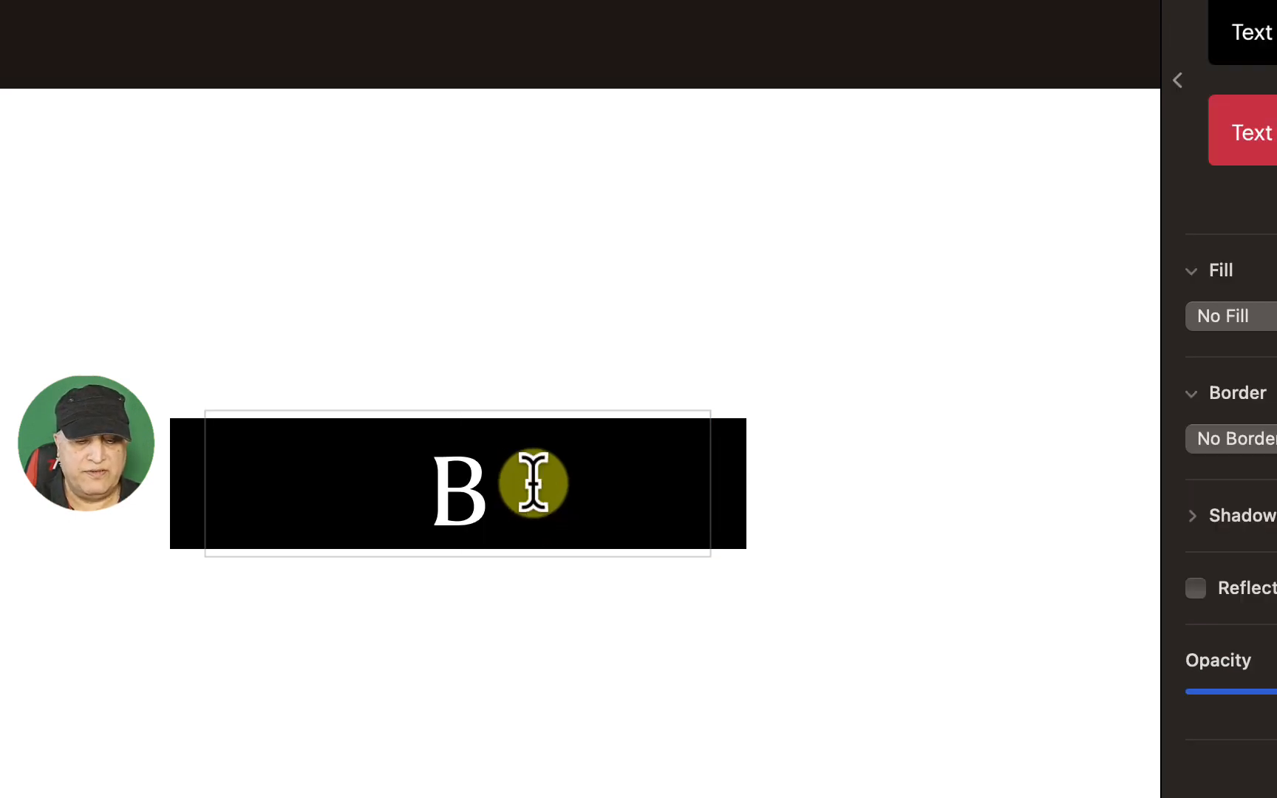
pyautogui.write('RAND')
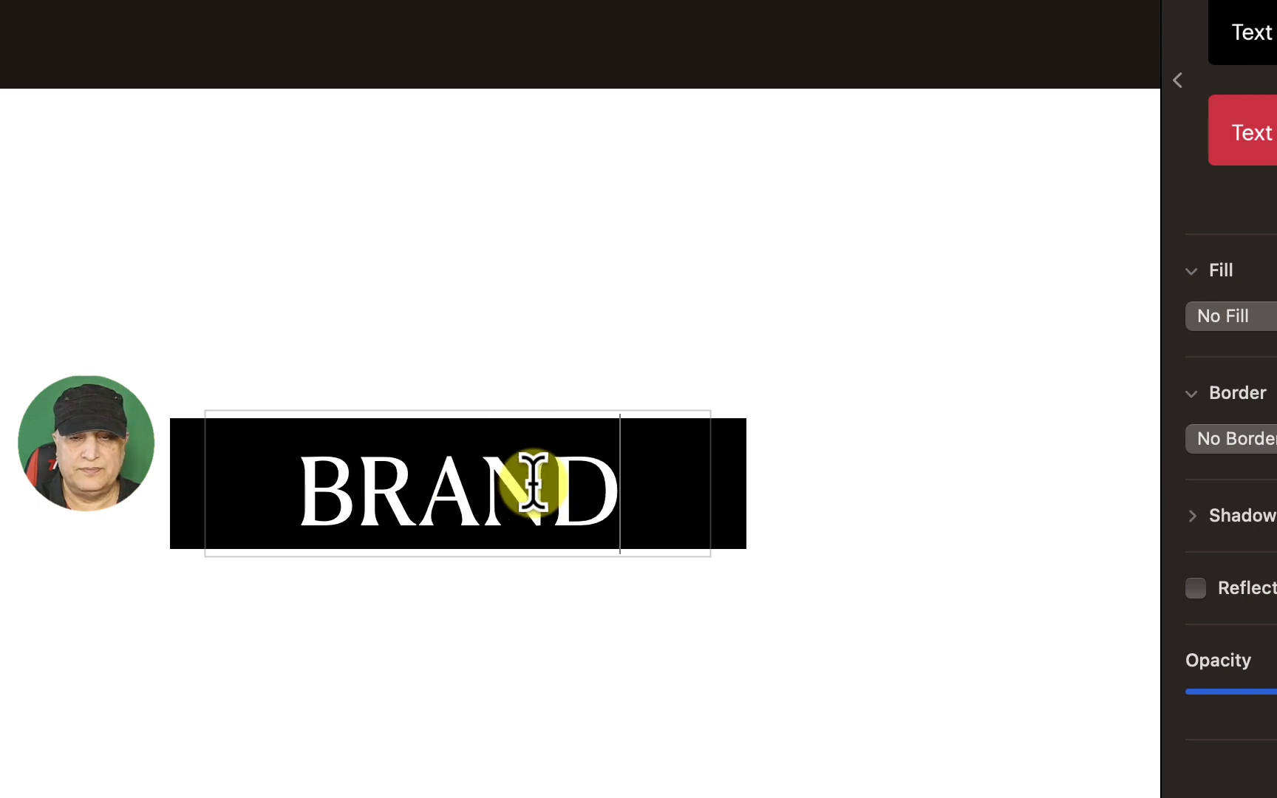
pyautogui.write('ON')
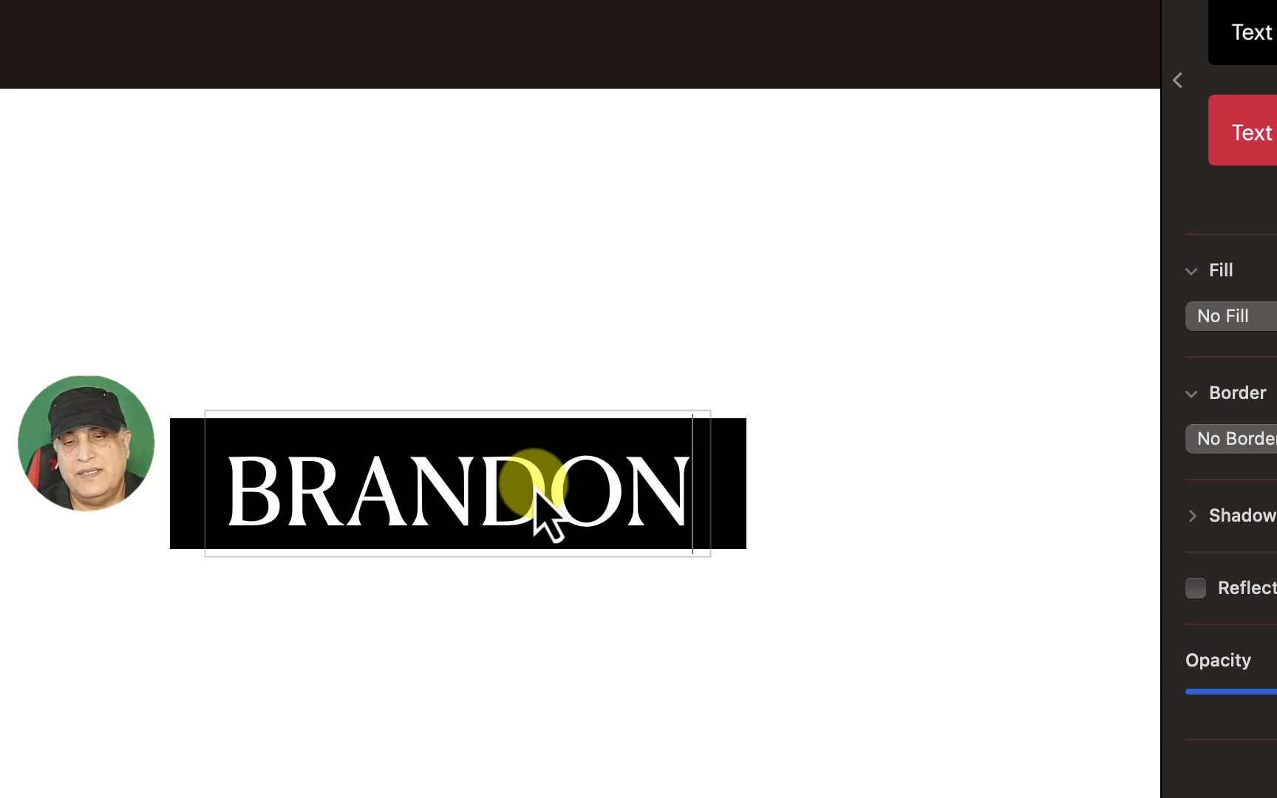
# Step: Deselect the text and set the slide background to No Fill
pyautogui.click(782, 334)
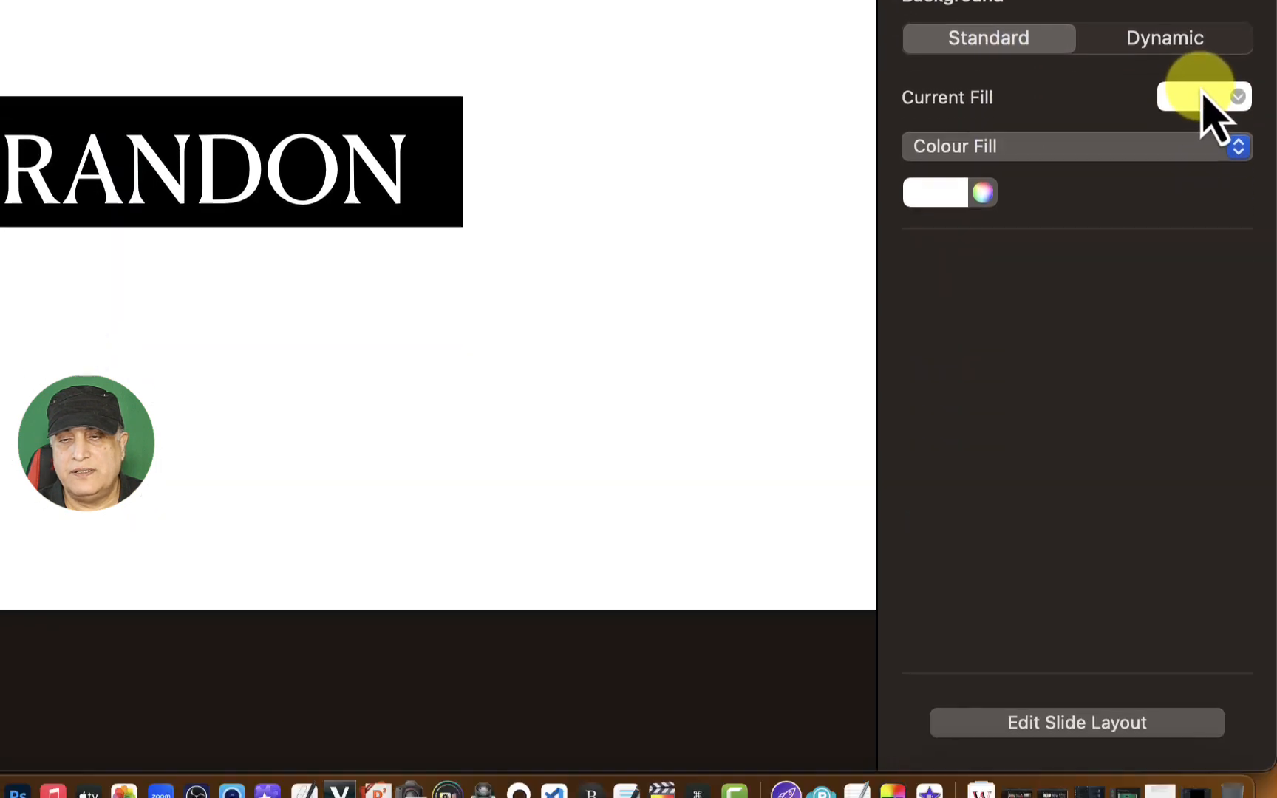
pyautogui.click(1204, 596)
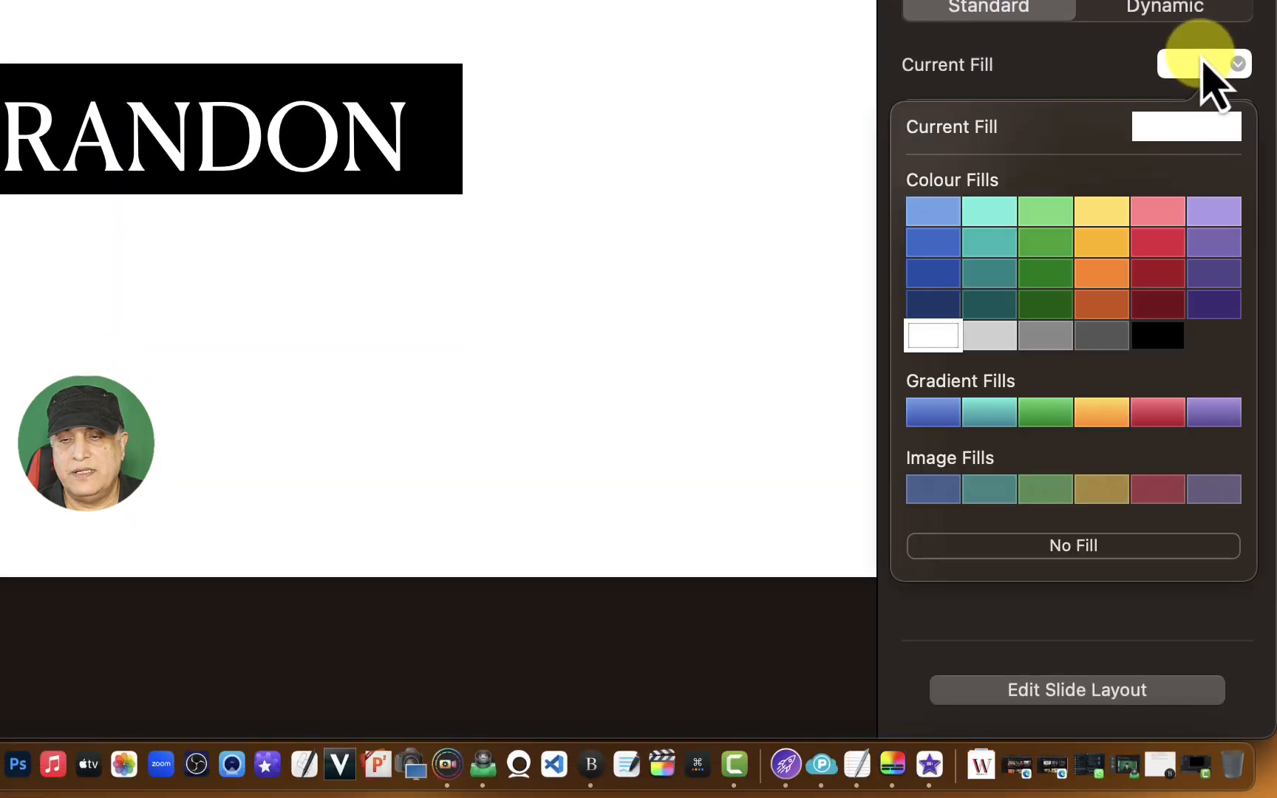
pyautogui.click(1085, 547)
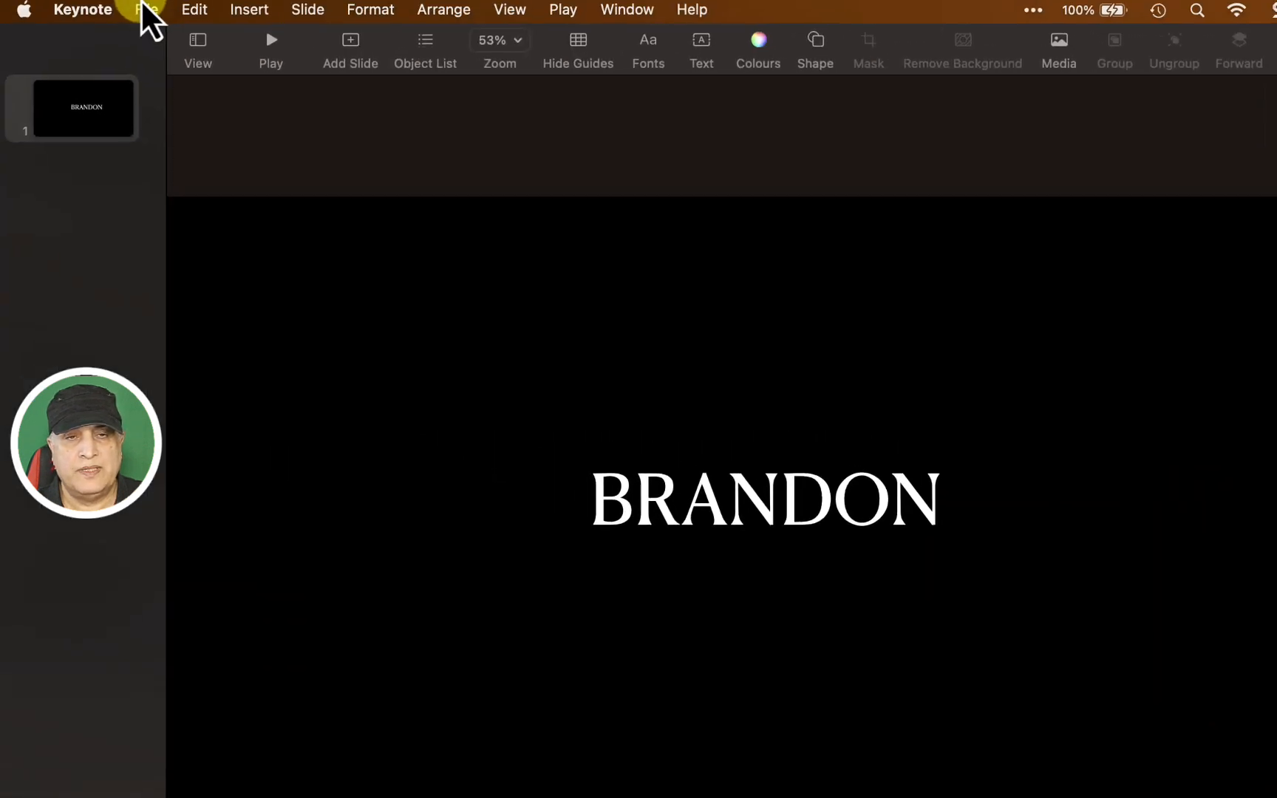
# Step: Export the slide as a 1920 x 1080, 30 FPS Apple ProRes 4444 movie with transparent backgrounds to the Images folder, named after the person
pyautogui.click(147, 7)
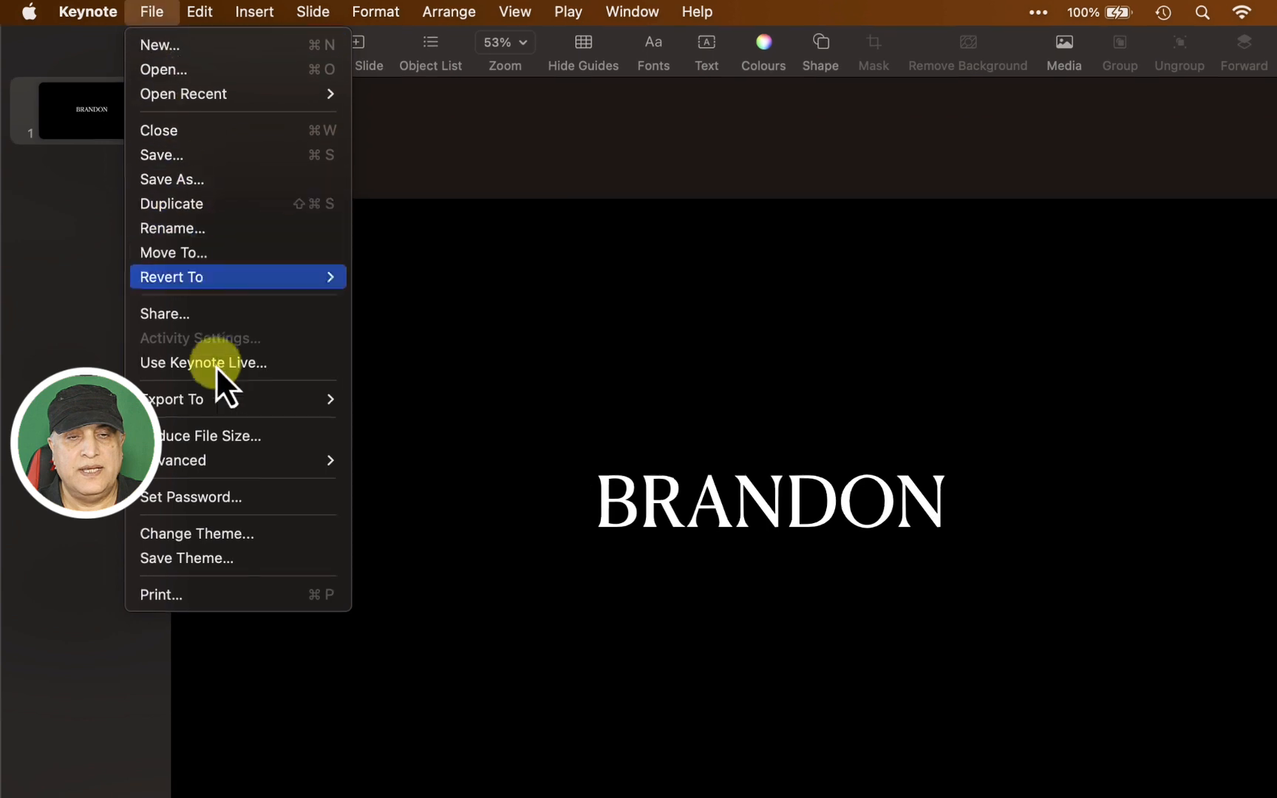
pyautogui.moveTo(225, 403)
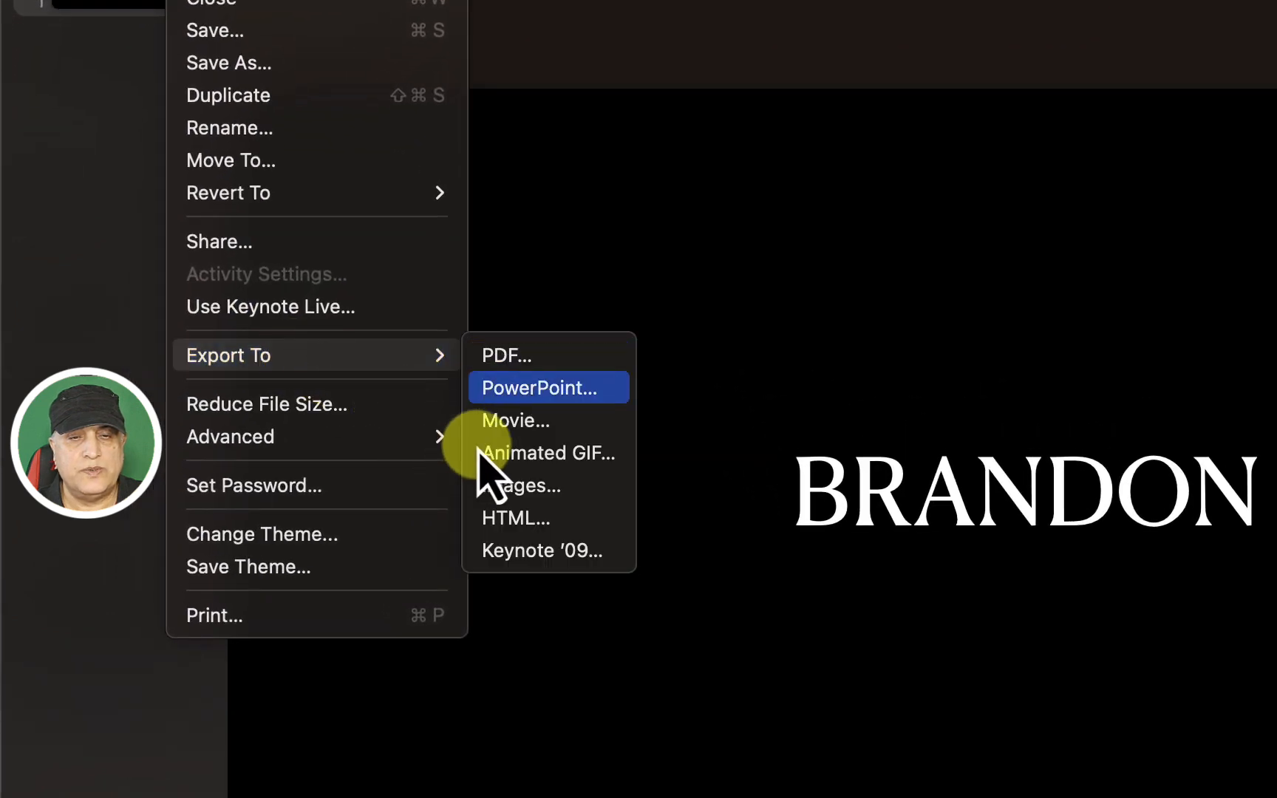
pyautogui.click(517, 422)
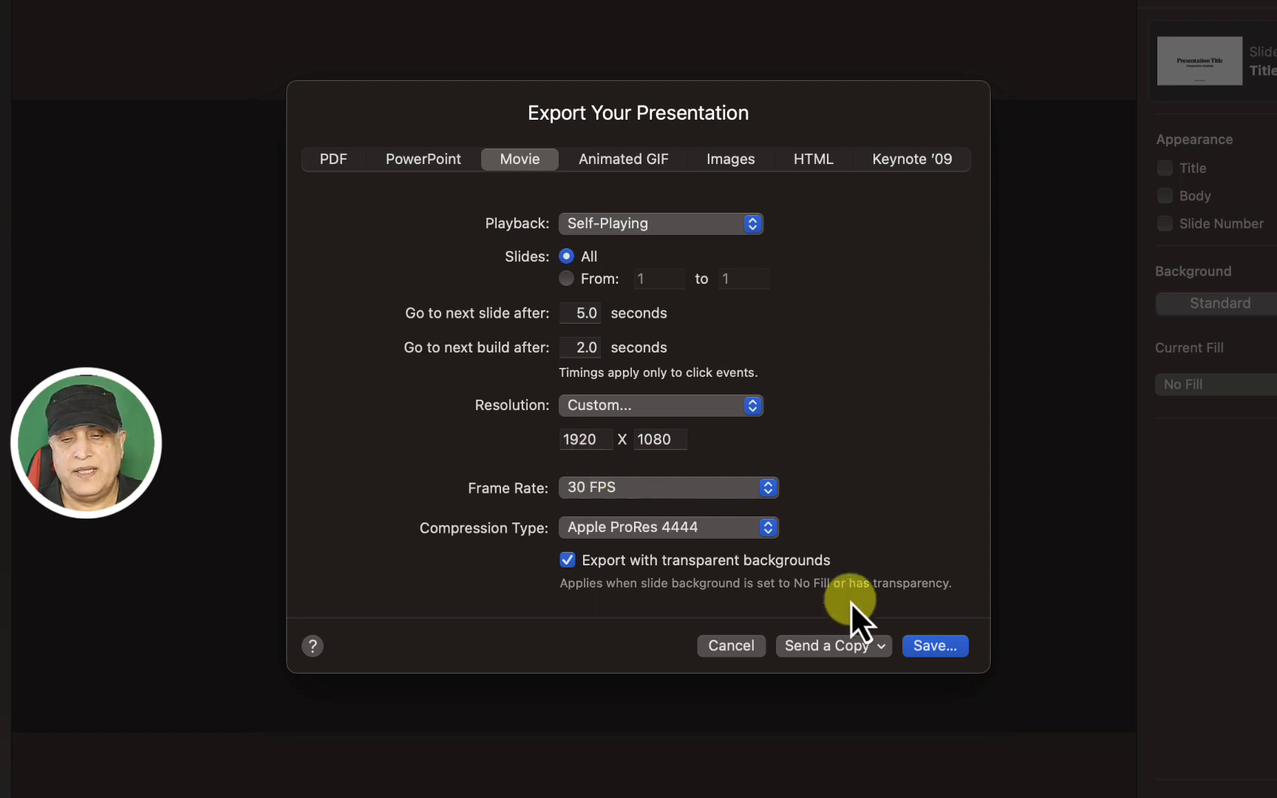
pyautogui.click(940, 651)
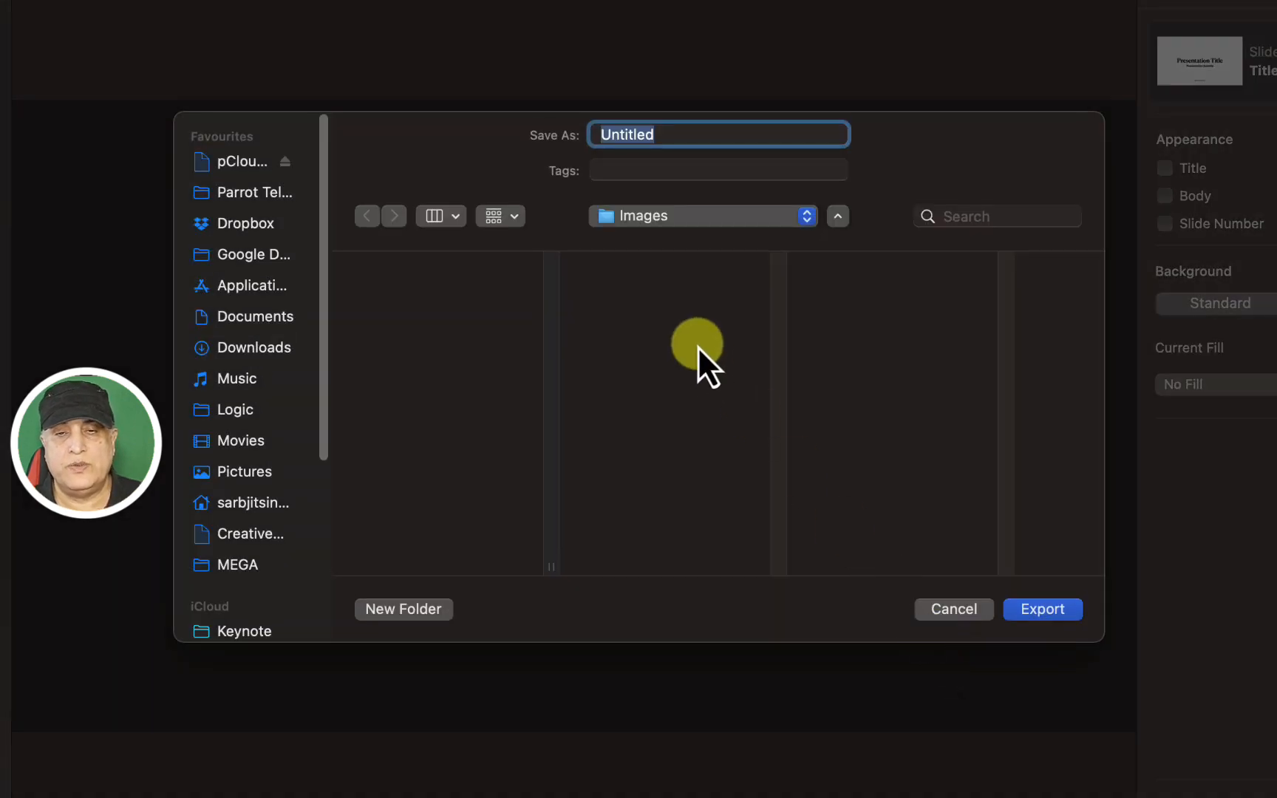
pyautogui.write('Brandon')
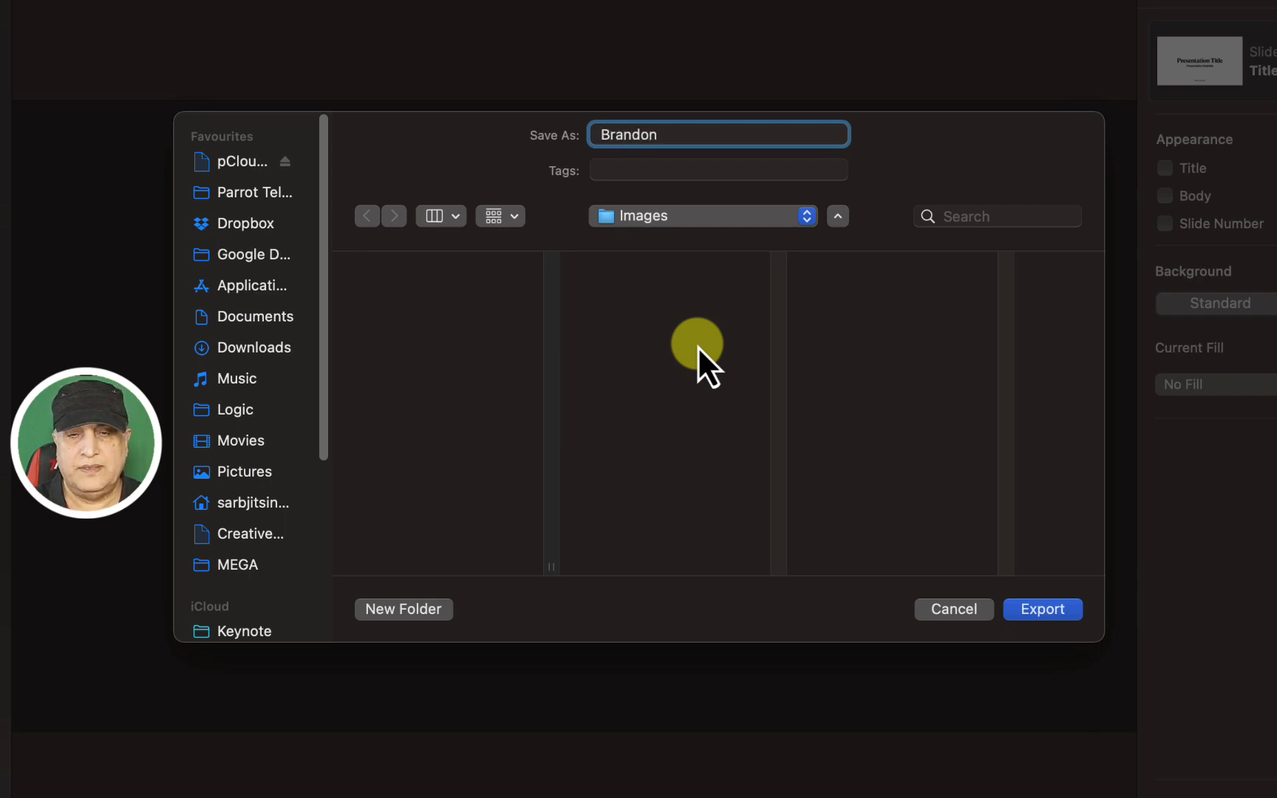
pyautogui.click(1046, 614)
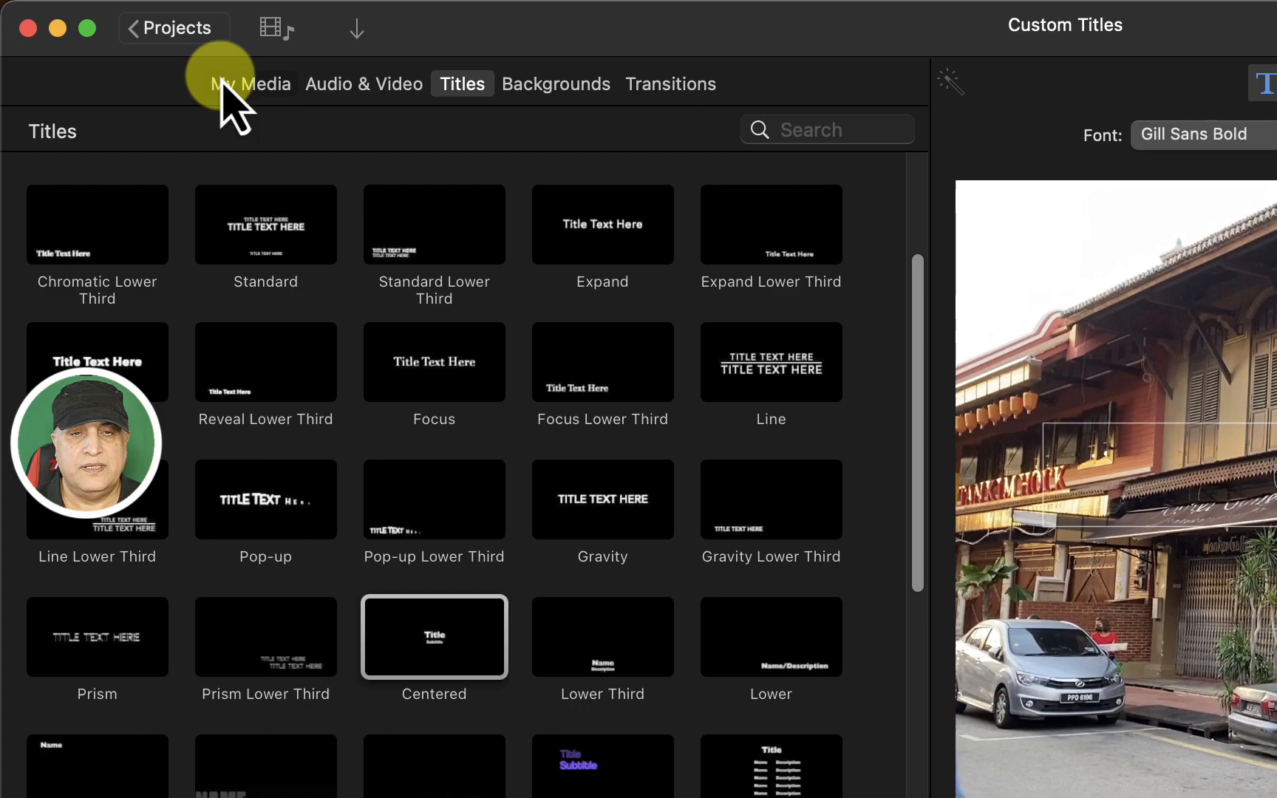
# Step: Switch to iMovie, show the media of the 1-08-2023 event, and open and dismiss the Import window
pyautogui.click(222, 83)
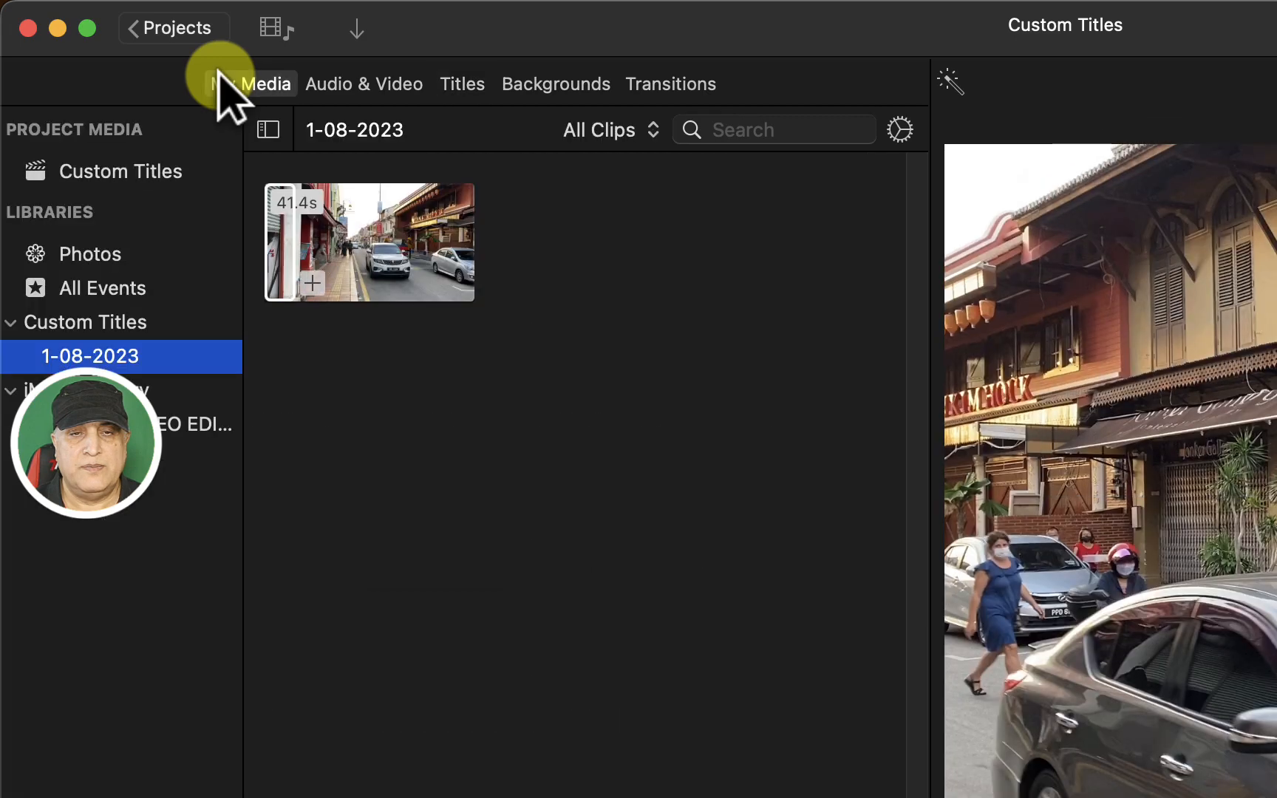
pyautogui.click(559, 346)
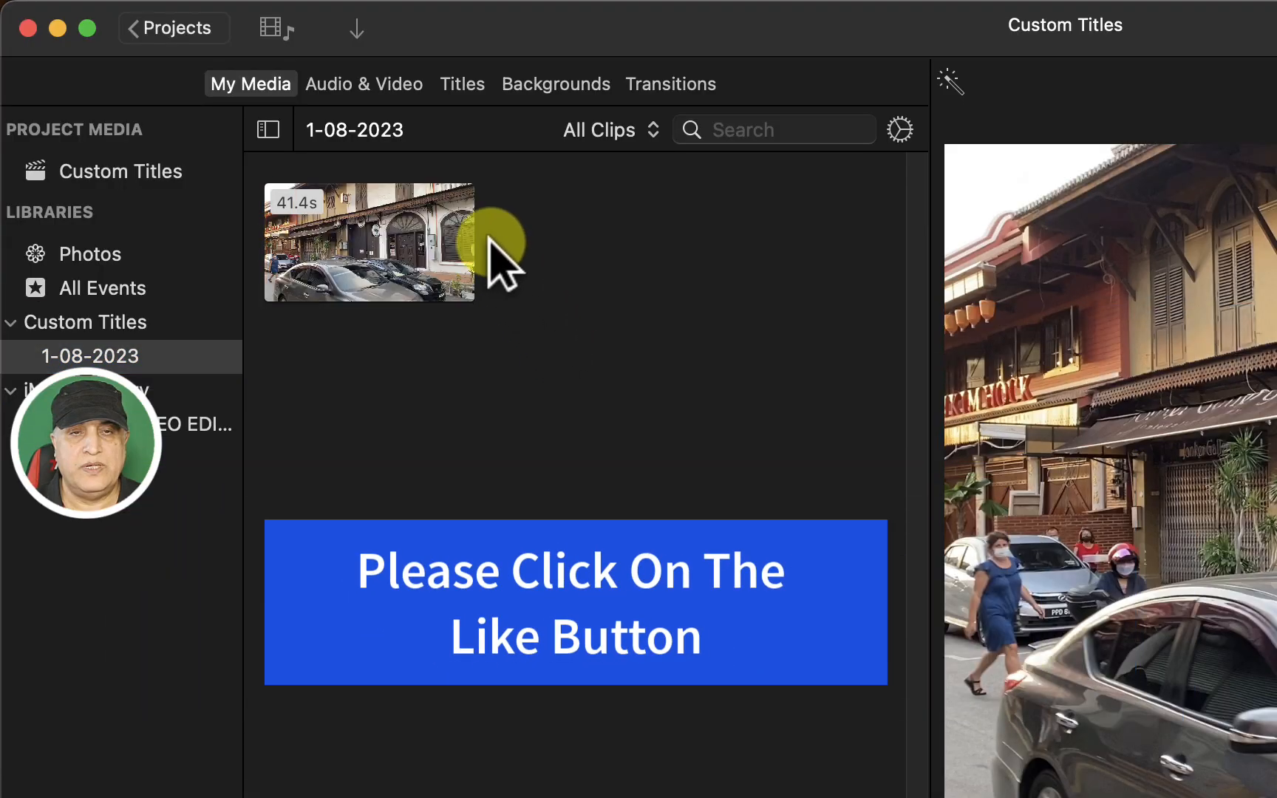
pyautogui.click(359, 33)
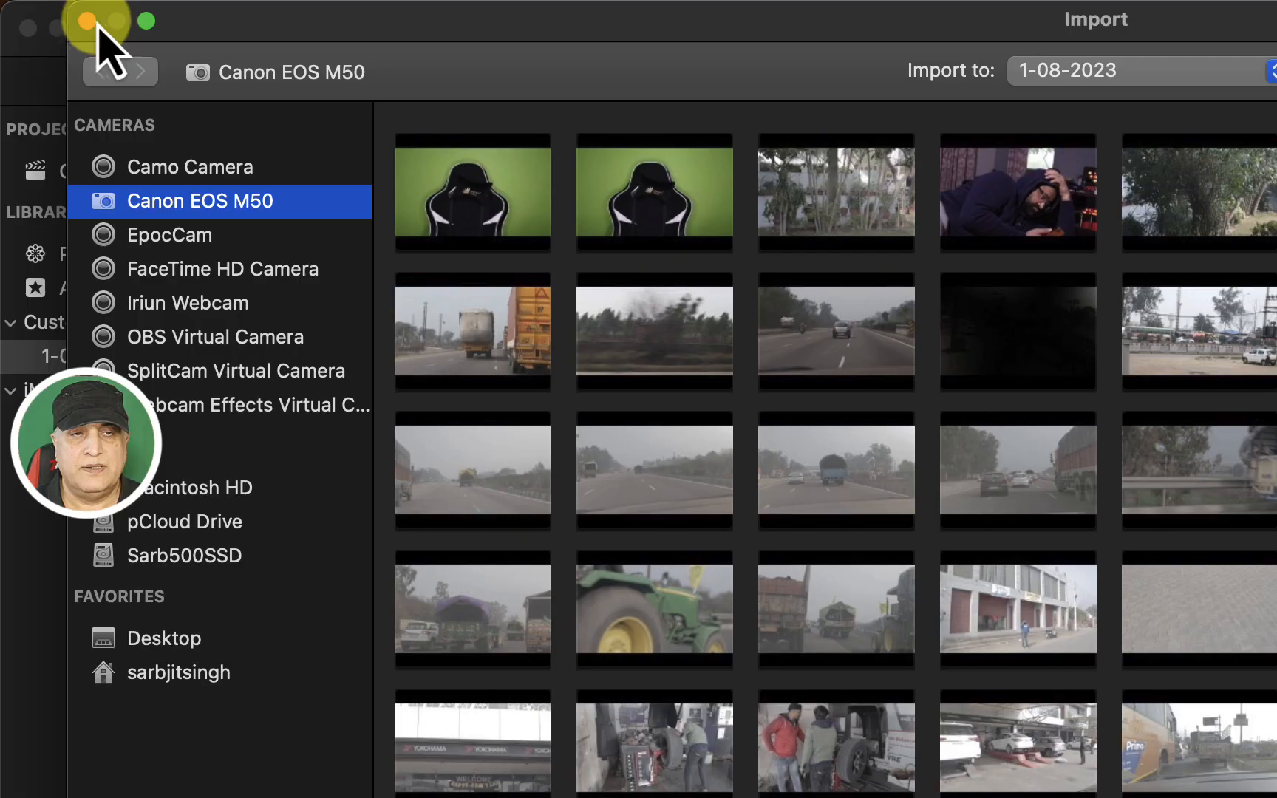
pyautogui.click(87, 21)
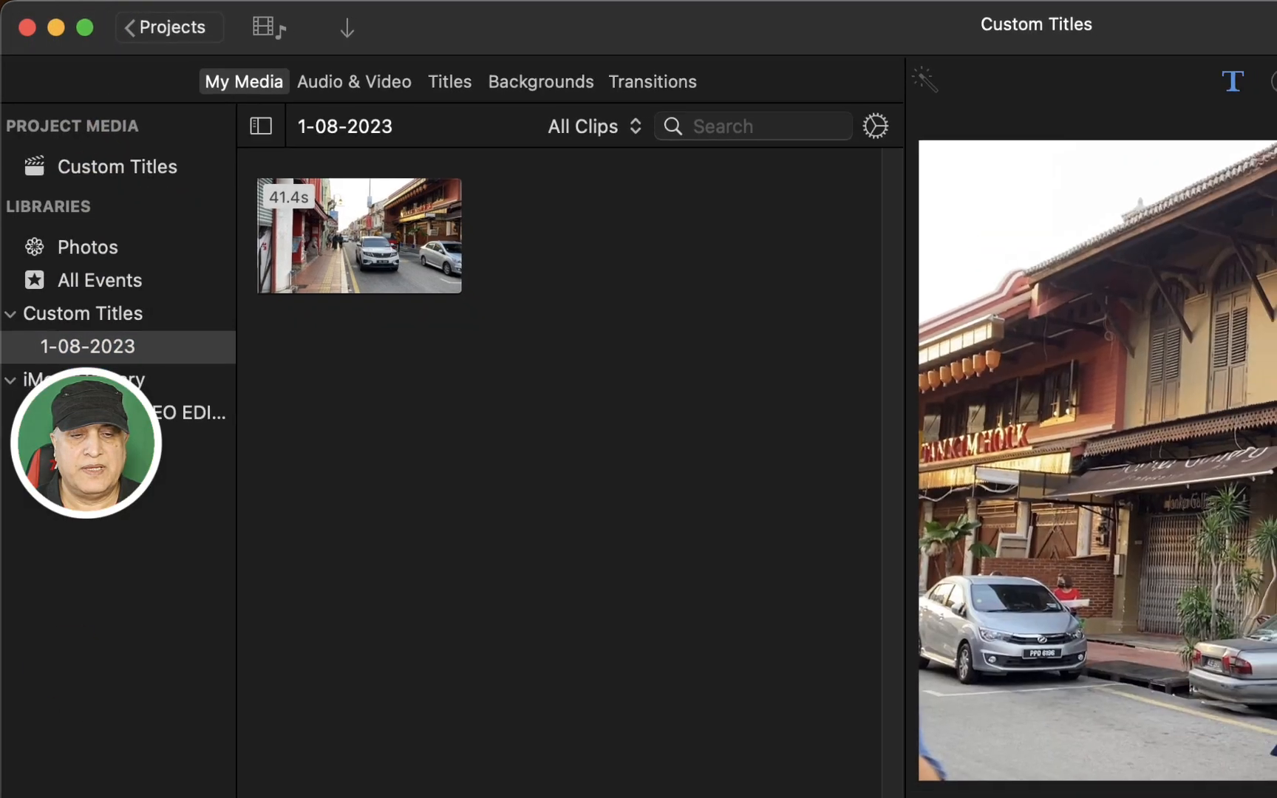
# Step: Bring up the Images folder in Finder and add the exported title movie to iMovie's 1-08-2023 event
pyautogui.click(201, 794)
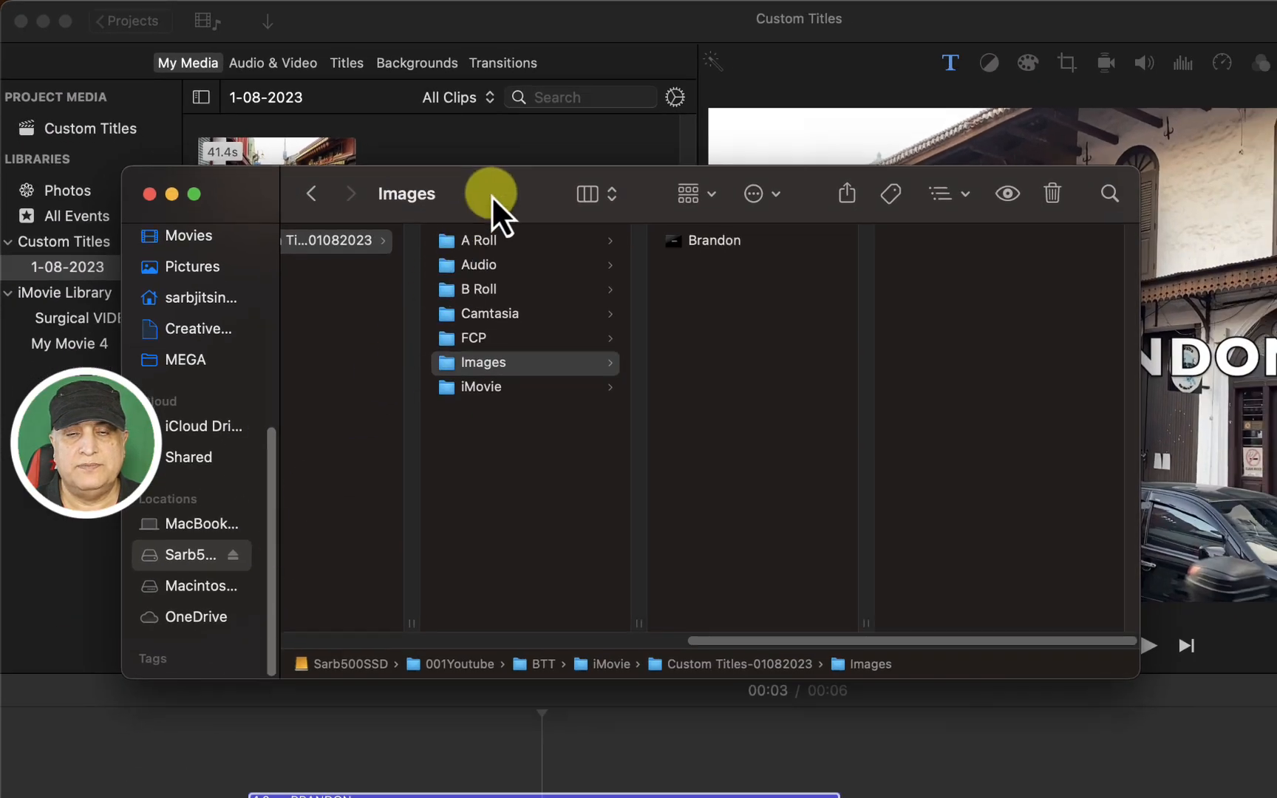
pyautogui.moveTo(491, 198); pyautogui.dragTo(956, 192)
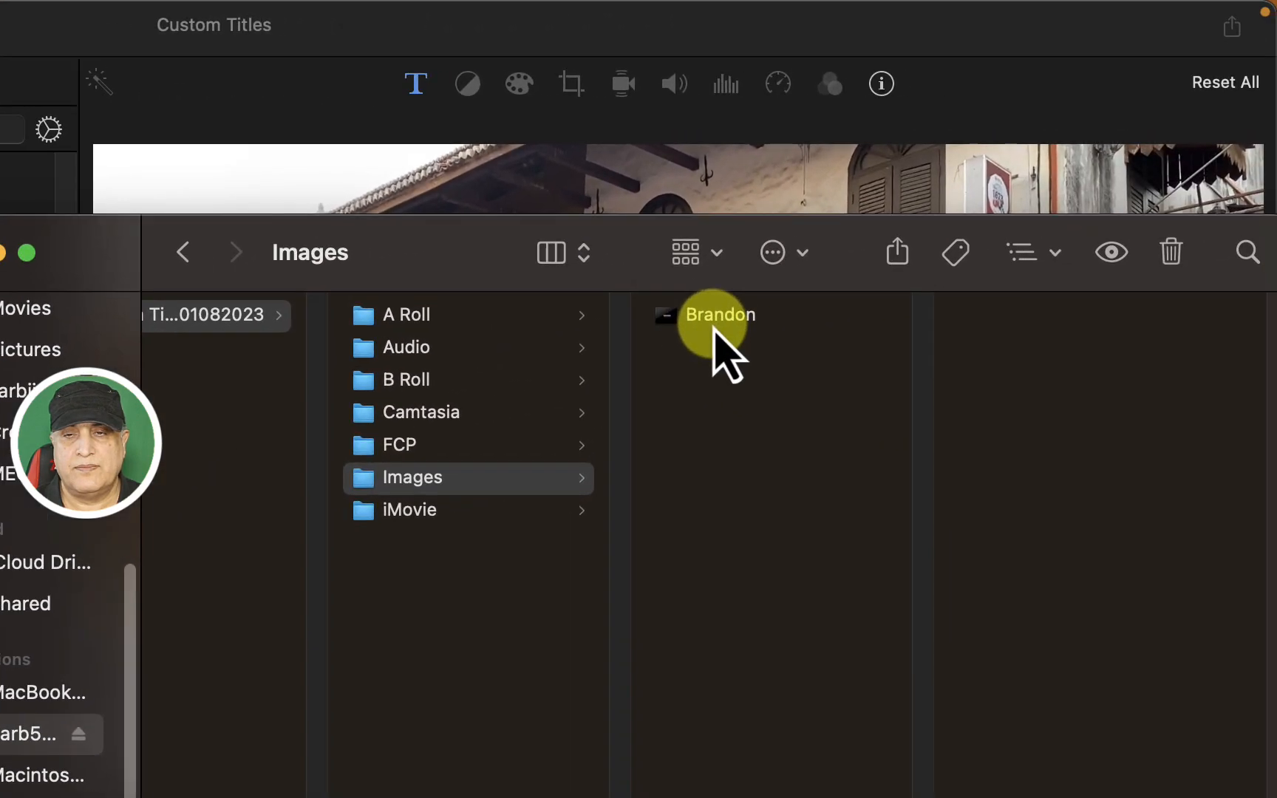
pyautogui.moveTo(1149, 248); pyautogui.dragTo(818, 312)
pyautogui.moveTo(414, 344); pyautogui.dragTo(363, 268)
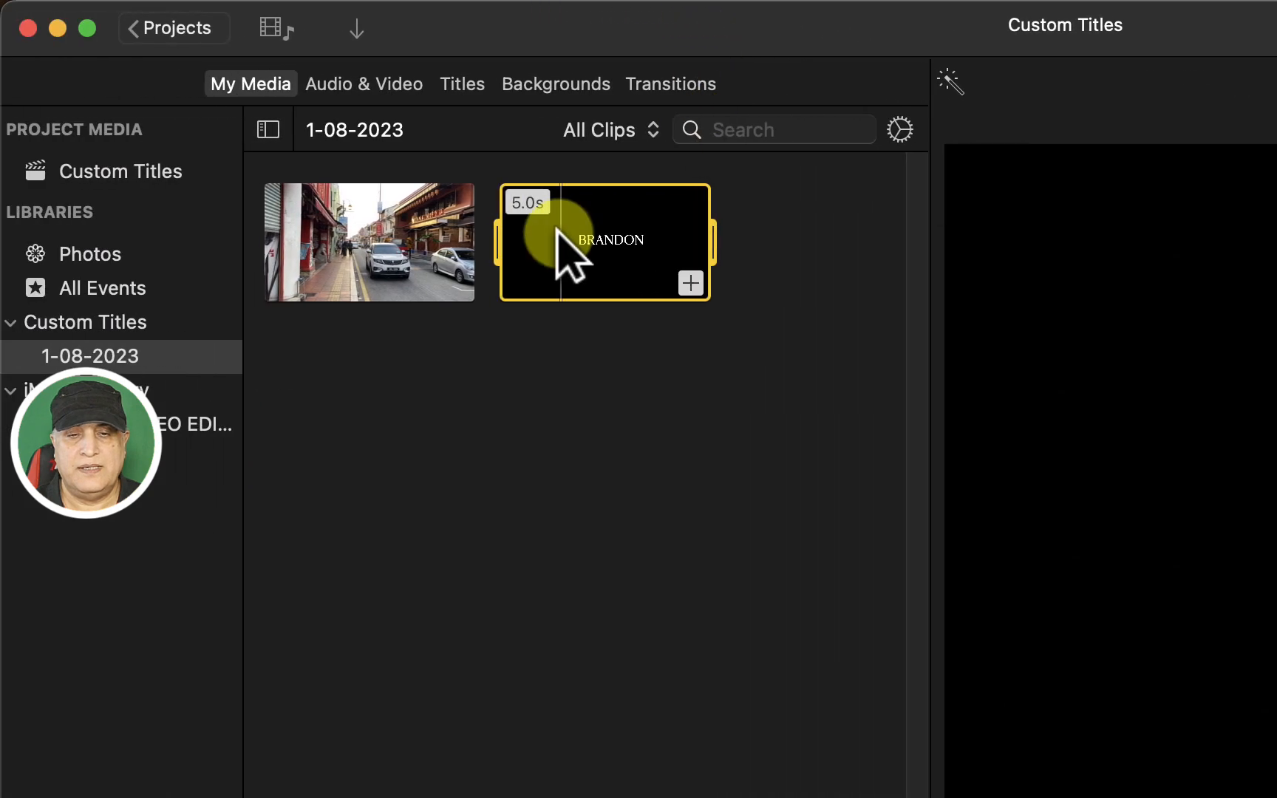
# Step: Delete the built-in title from above the street clip in the timeline
pyautogui.click(724, 553)
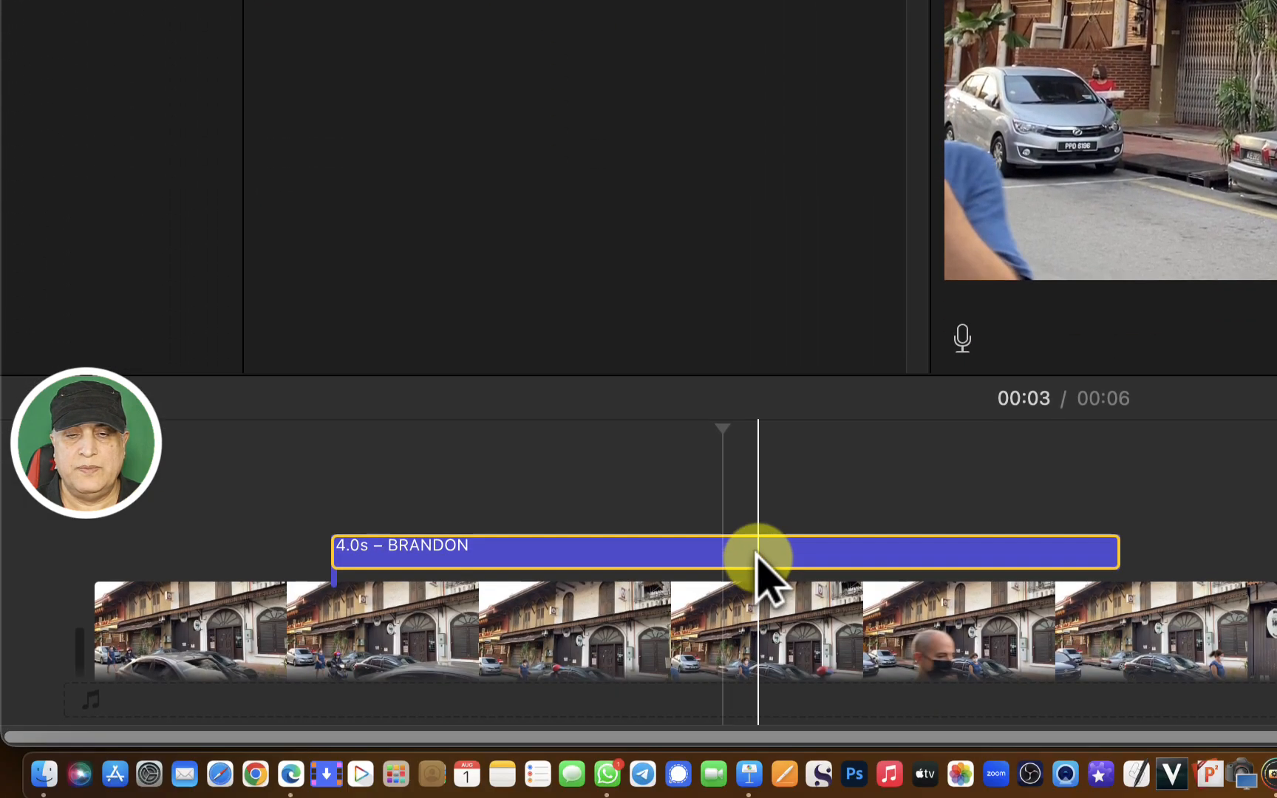
pyautogui.click(758, 556)
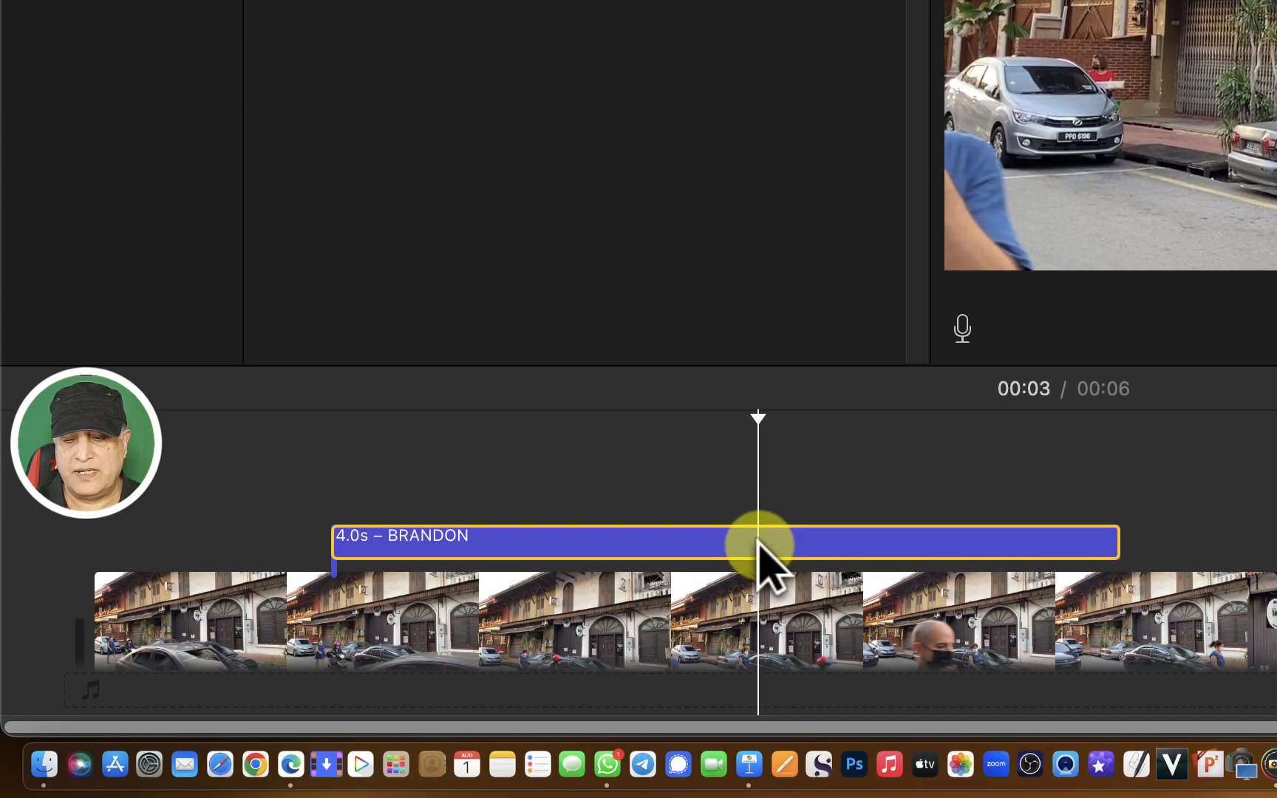
pyautogui.press('Delete')
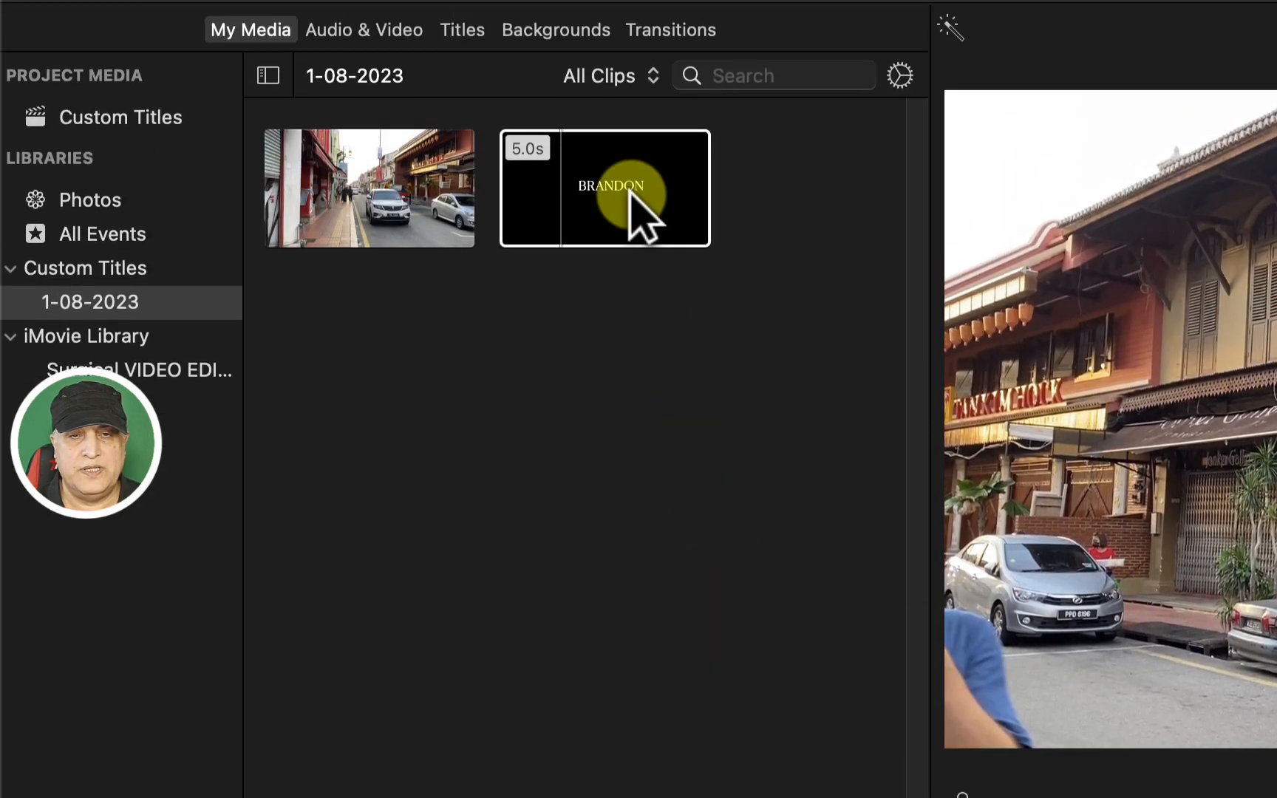
# Step: Place the imported title movie from the 1-08-2023 event above the start of the street clip as an overlay
pyautogui.click(625, 243)
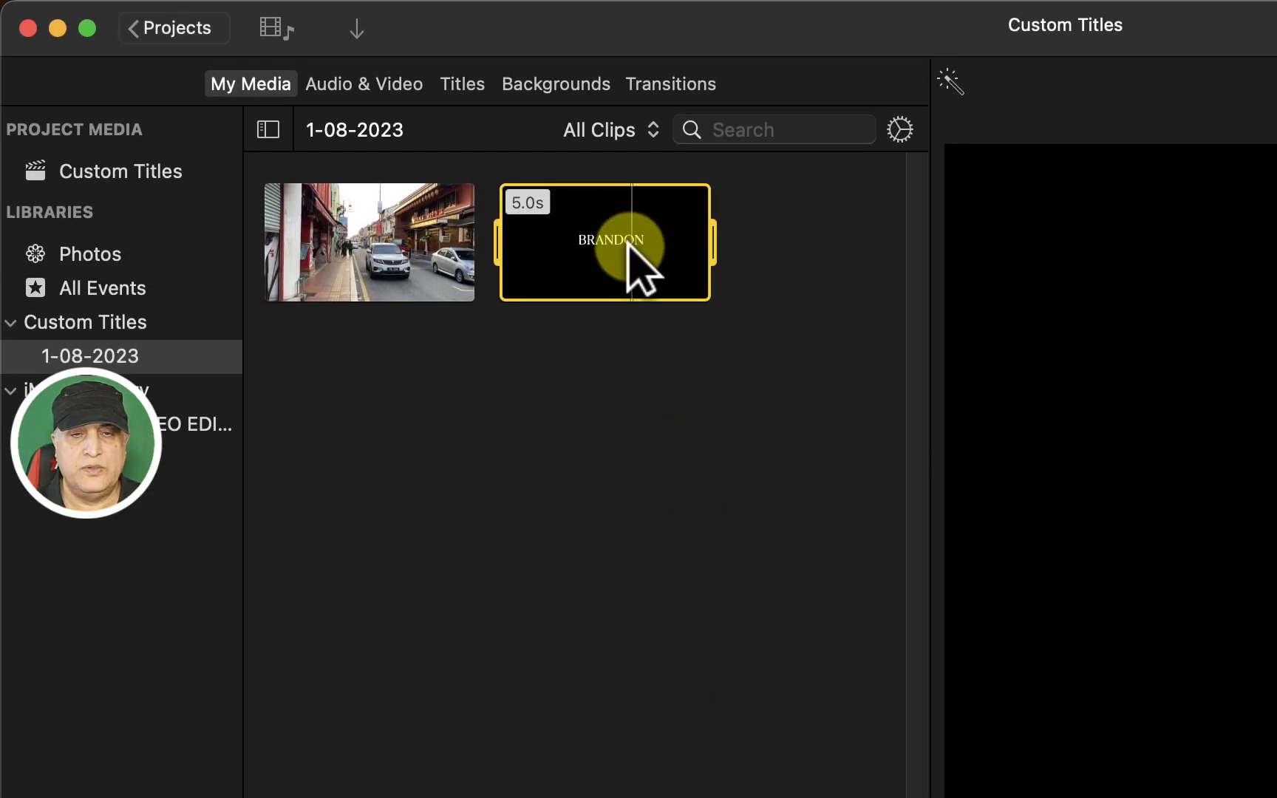
pyautogui.moveTo(613, 238); pyautogui.dragTo(133, 625)
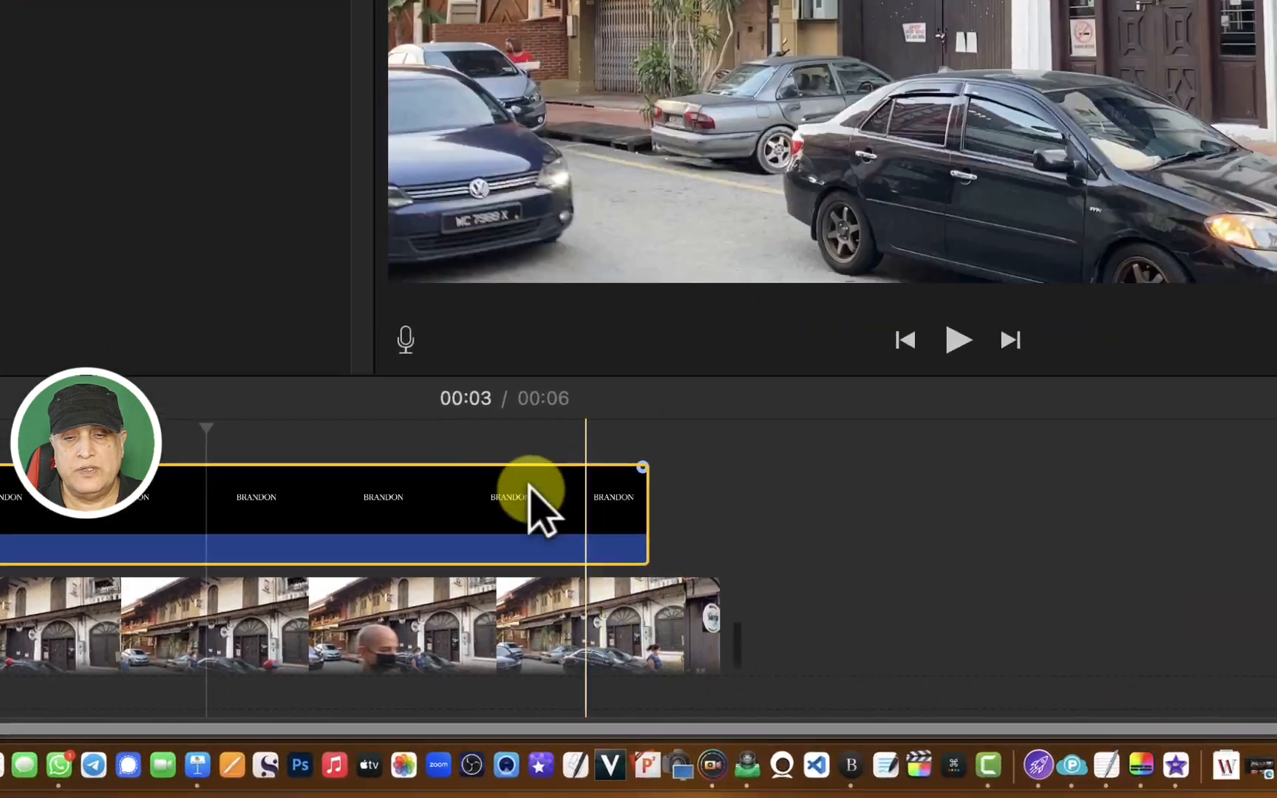
pyautogui.click(654, 622)
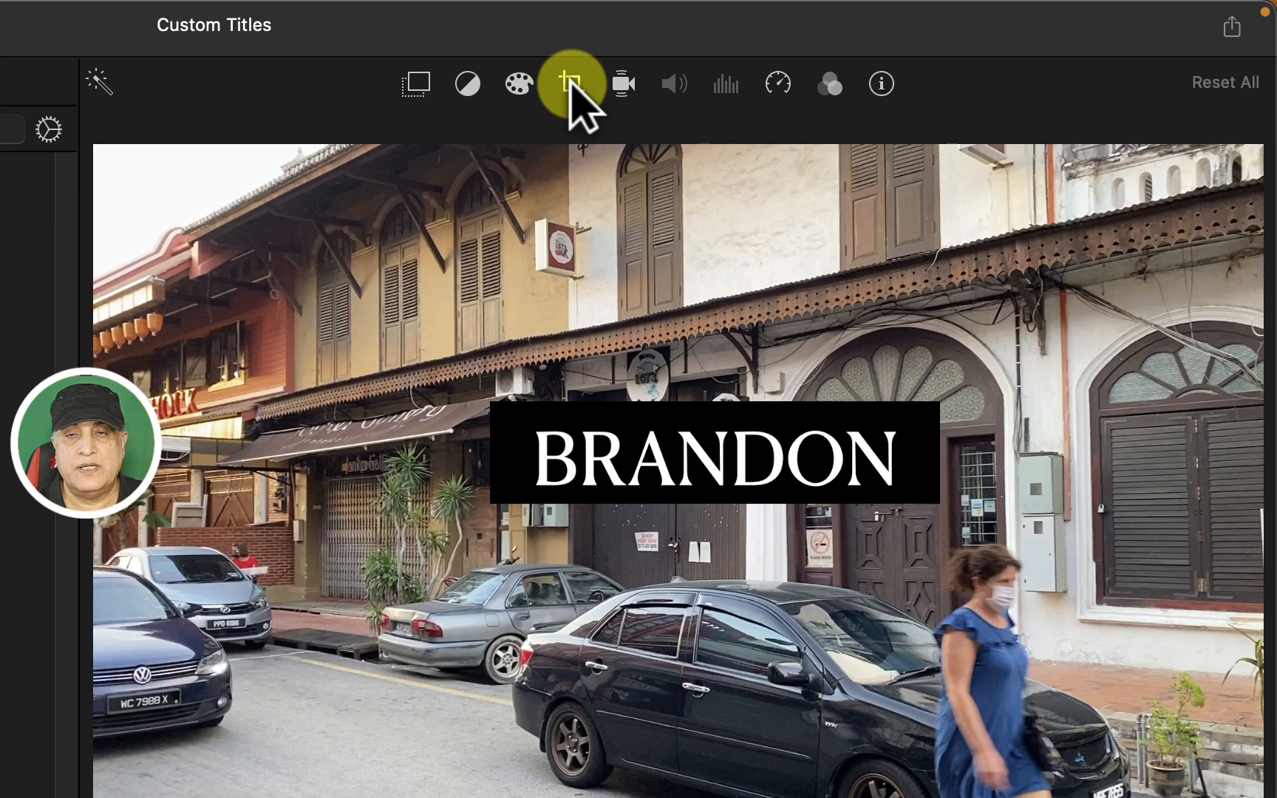
# Step: Crop the title overlay with Crop to Fill, shrinking the frame to roughly half the picture width around the name
pyautogui.click(571, 83)
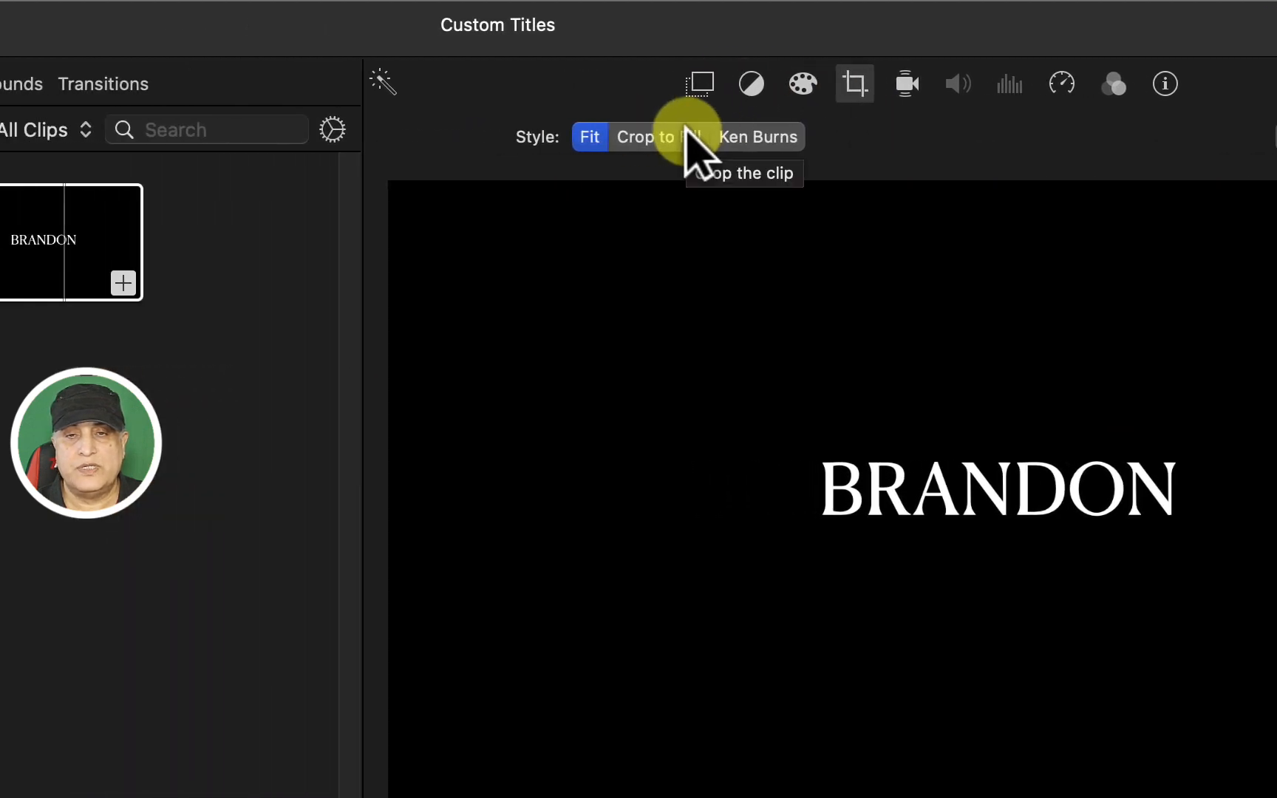
pyautogui.click(638, 140)
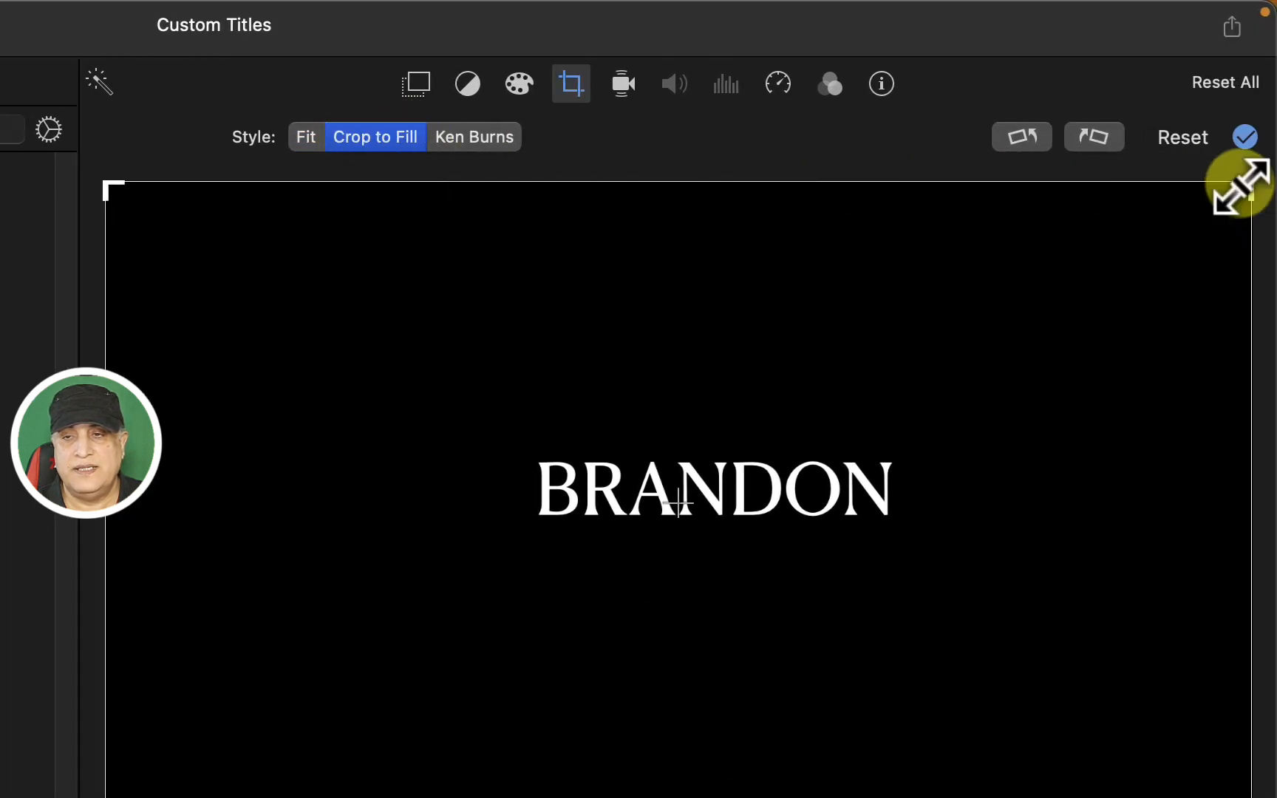
pyautogui.moveTo(1242, 186); pyautogui.dragTo(1018, 300)
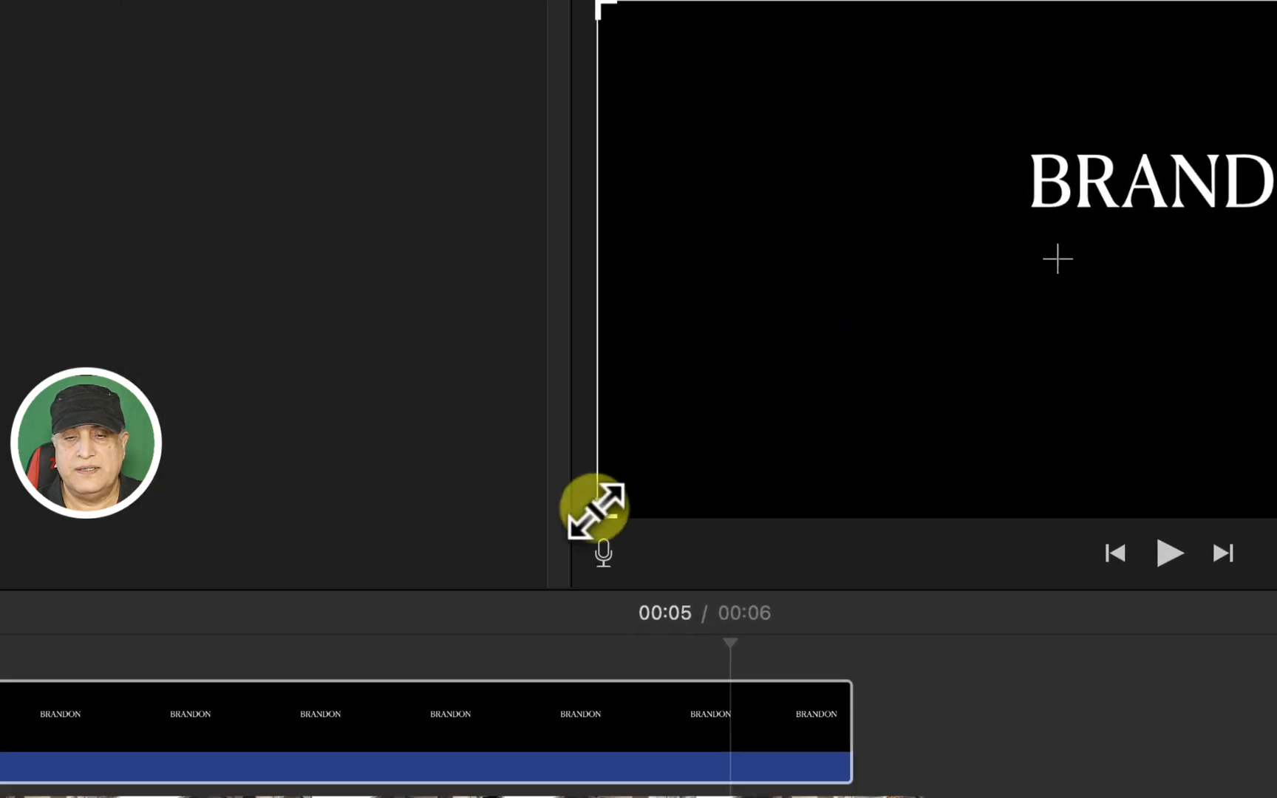
pyautogui.moveTo(596, 510); pyautogui.dragTo(911, 324)
pyautogui.moveTo(985, 279); pyautogui.dragTo(978, 288)
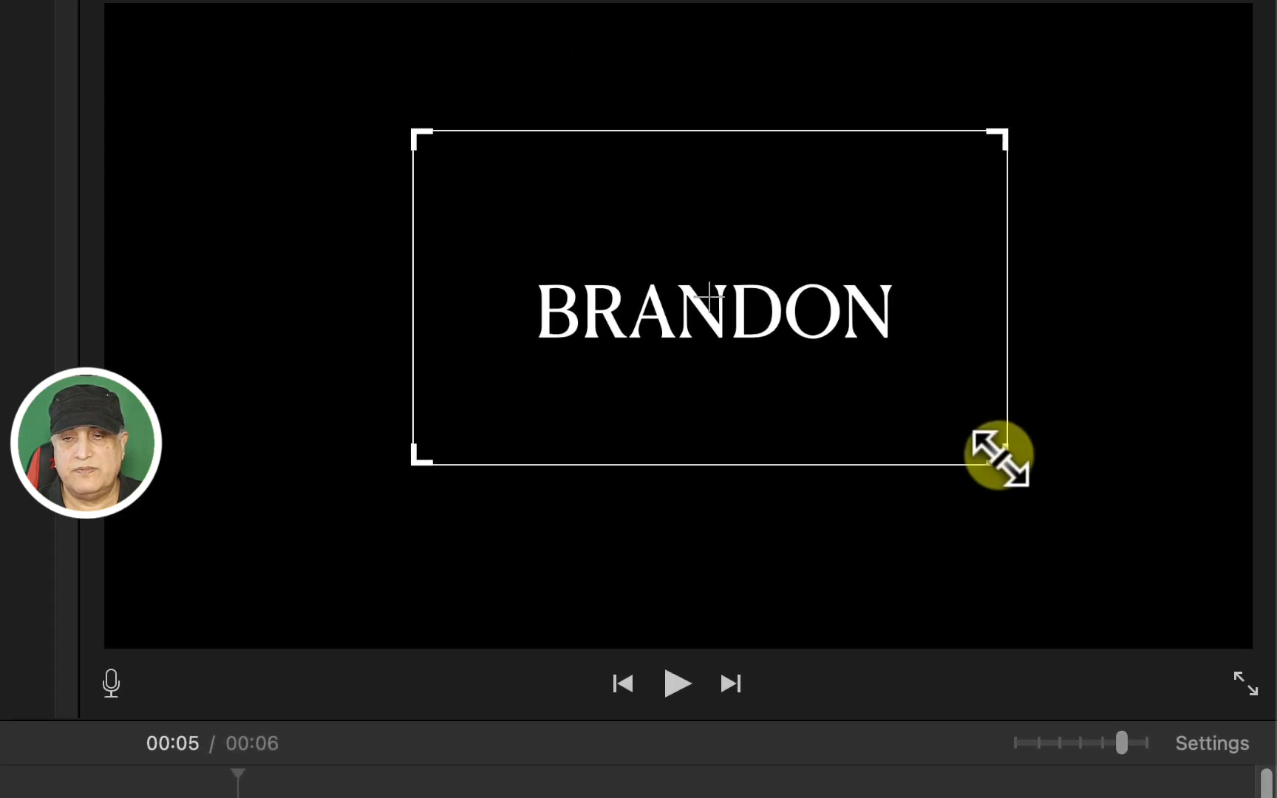
pyautogui.moveTo(999, 457)
pyautogui.mouseDown()
pyautogui.moveTo(991, 448)
pyautogui.moveTo(994, 459)
pyautogui.mouseUp()
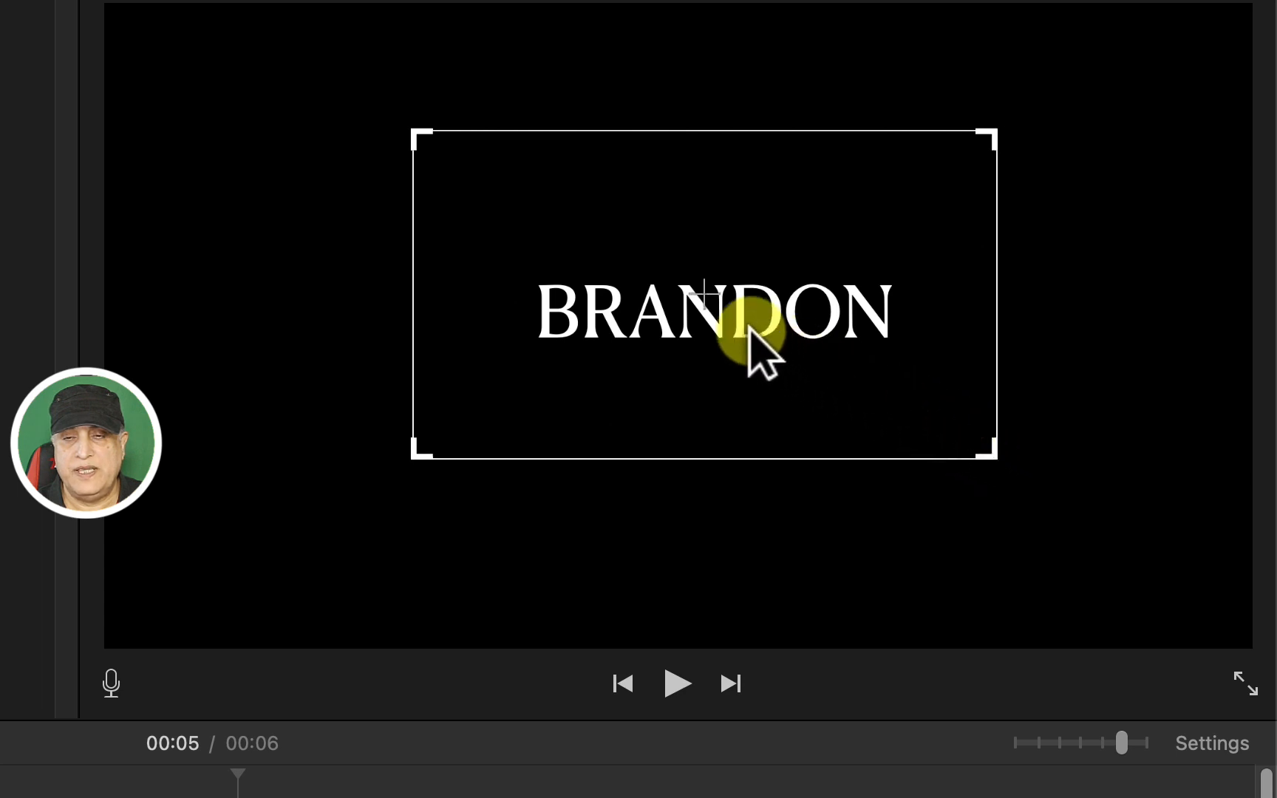
pyautogui.moveTo(707, 308); pyautogui.dragTo(680, 340)
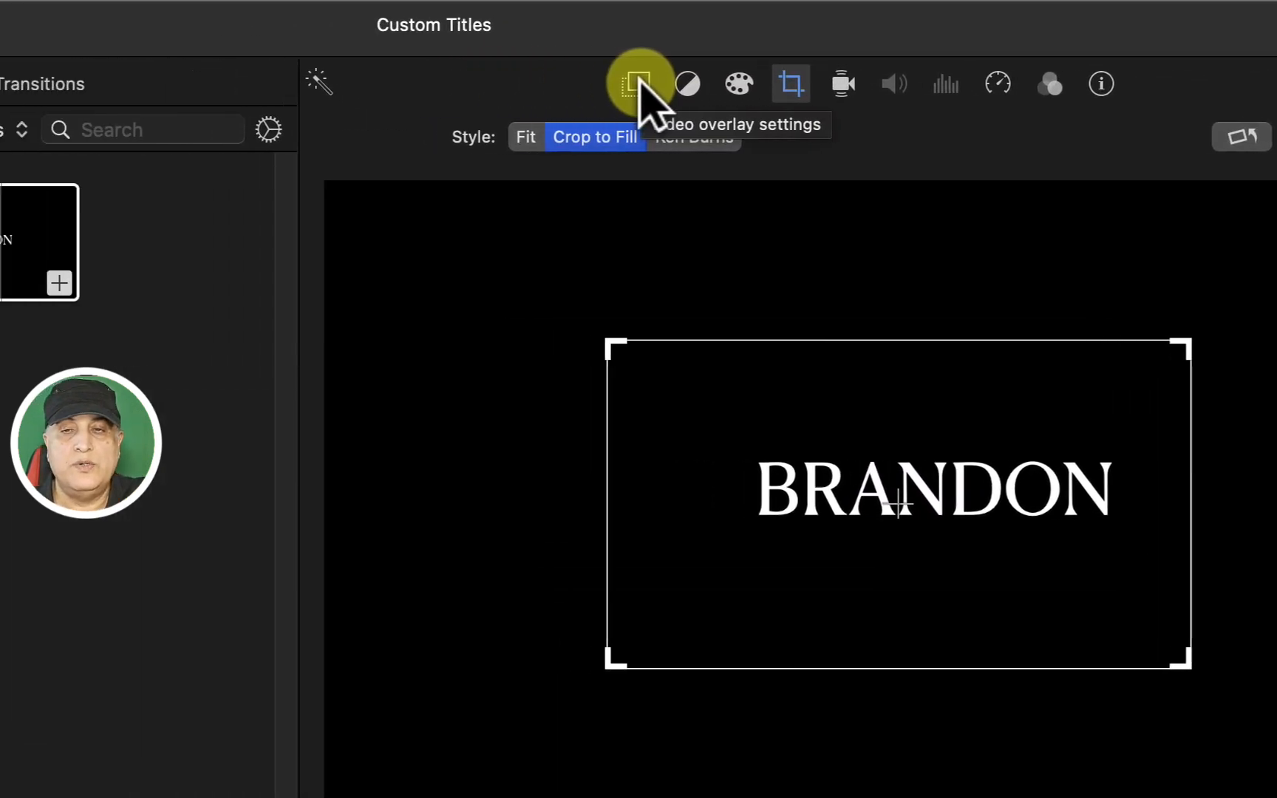
# Step: Adjust the title overlay's opacity and change its overlay type from Cutaway to Picture in Picture
pyautogui.click(703, 82)
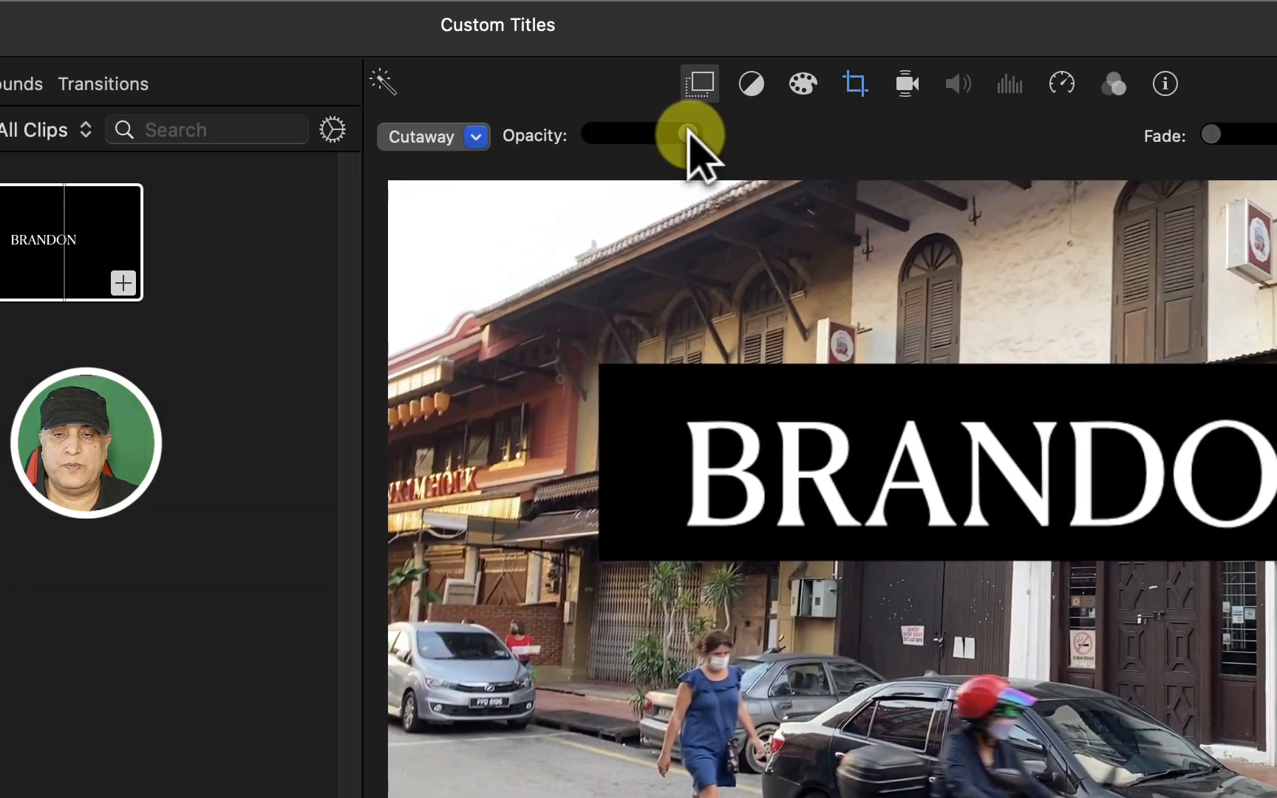
pyautogui.moveTo(683, 133)
pyautogui.mouseDown()
pyautogui.moveTo(622, 134)
pyautogui.moveTo(688, 133)
pyautogui.mouseUp()
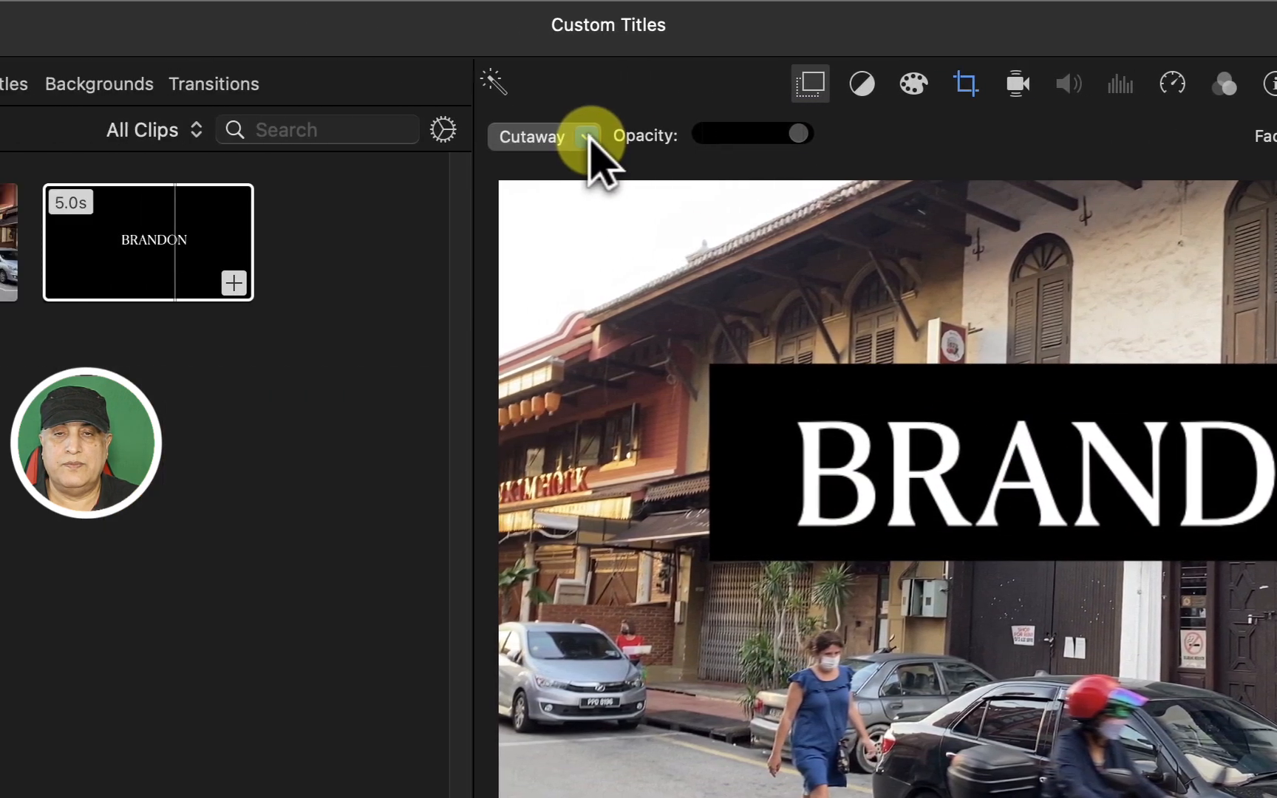
pyautogui.click(193, 136)
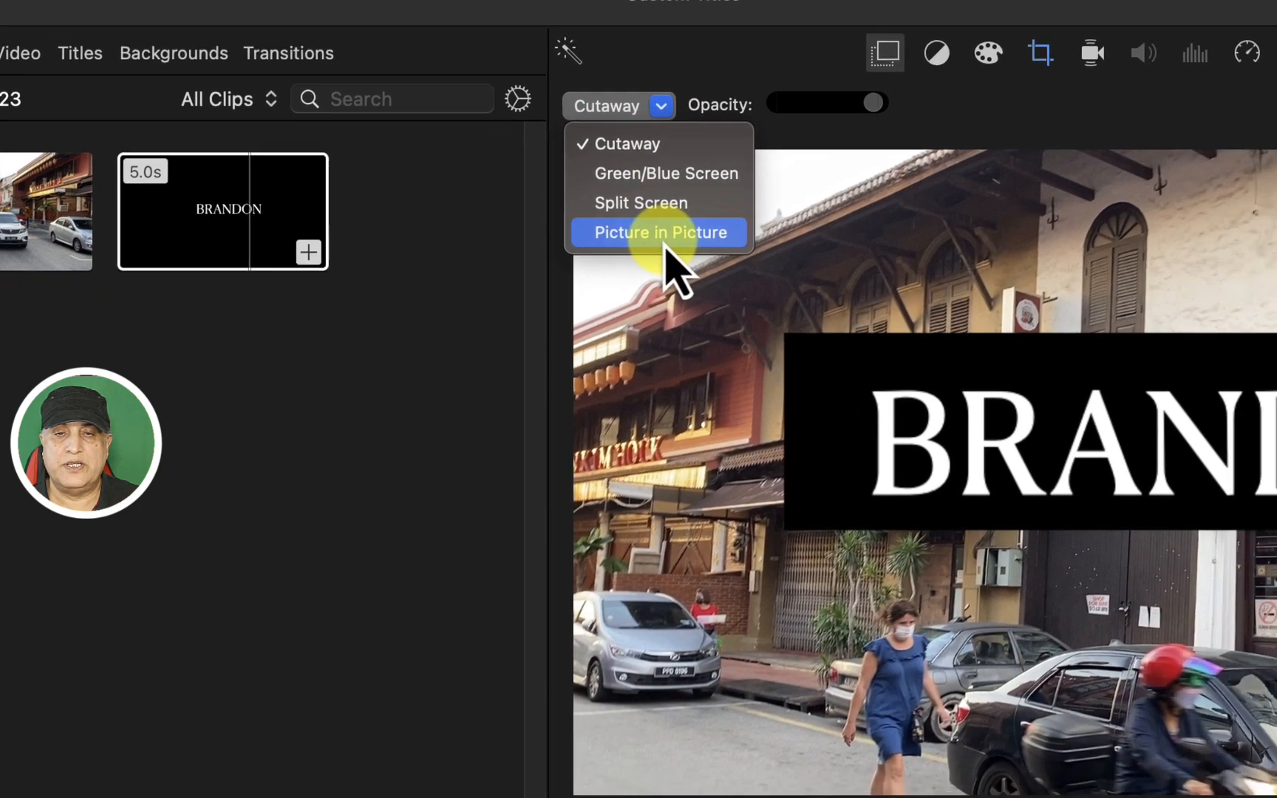
pyautogui.click(761, 264)
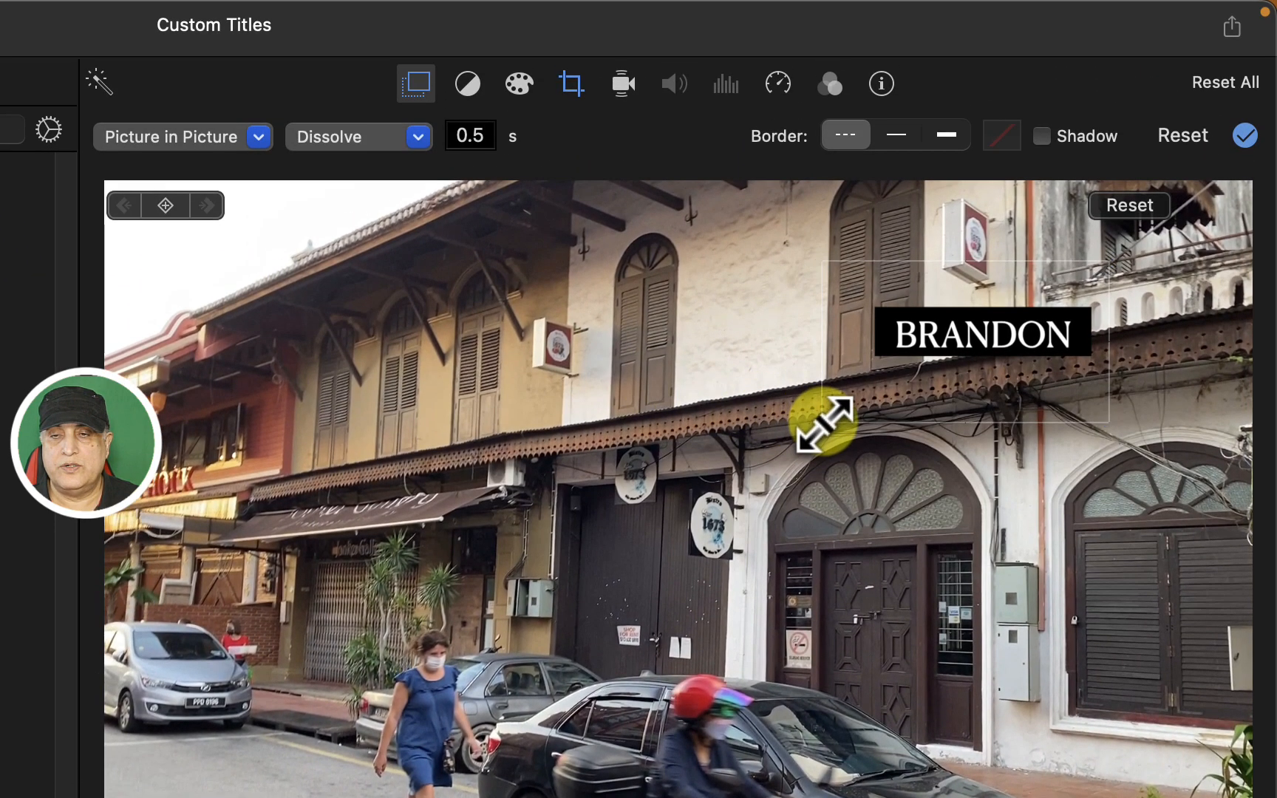
# Step: Enlarge the picture-in-picture title to most of the frame and move it near the middle of the street picture
pyautogui.moveTo(821, 245); pyautogui.dragTo(458, 435)
pyautogui.moveTo(458, 611); pyautogui.dragTo(190, 695)
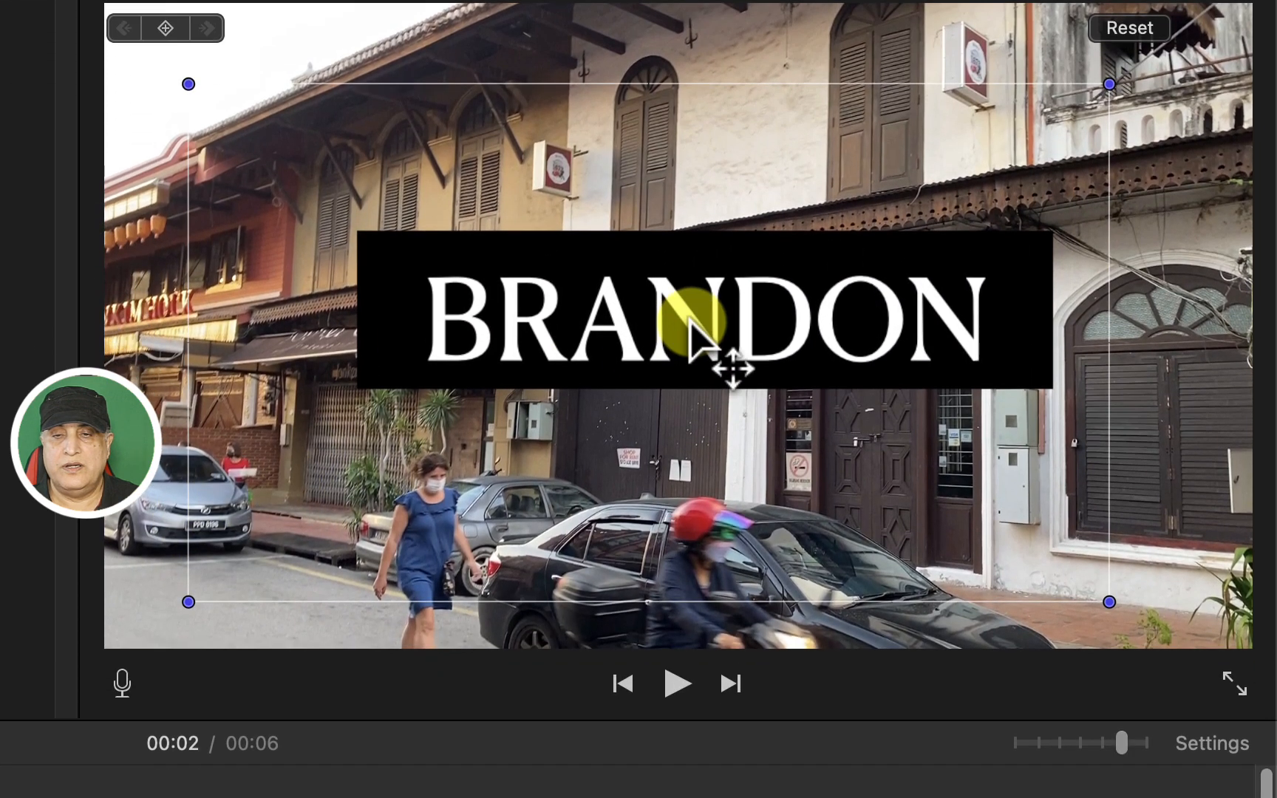
pyautogui.moveTo(691, 321); pyautogui.dragTo(654, 322)
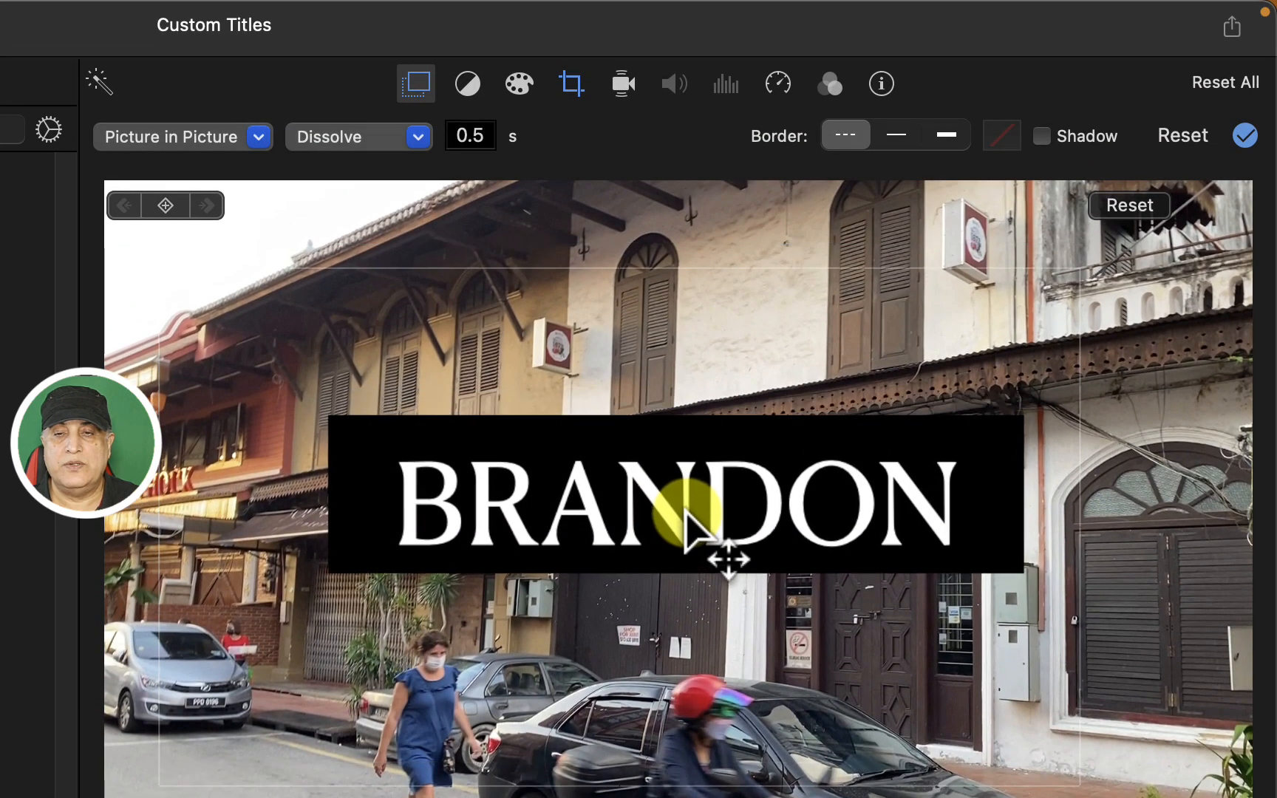
pyautogui.moveTo(686, 513); pyautogui.dragTo(751, 489)
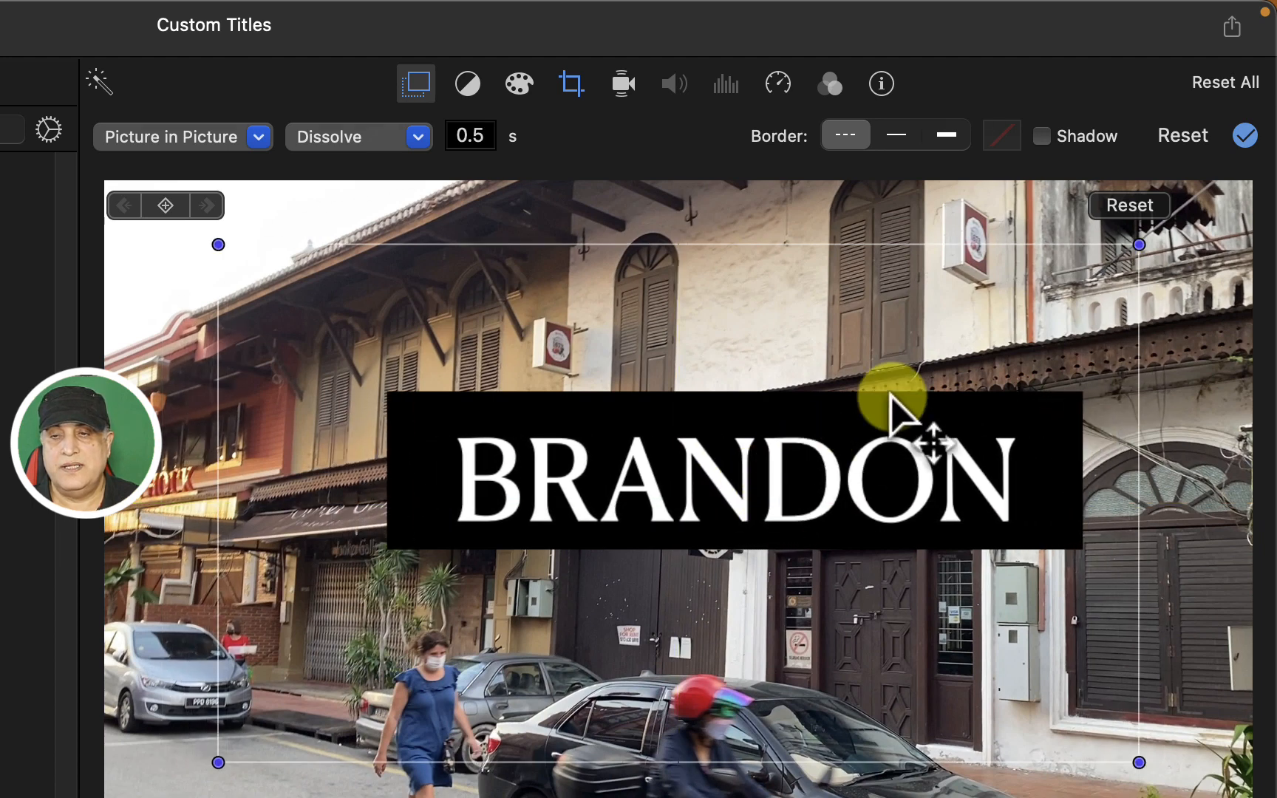
# Step: Enlarge the title overlay further from two opposite corners and fine-tune its position over the street clip
pyautogui.moveTo(1136, 251); pyautogui.dragTo(1189, 222)
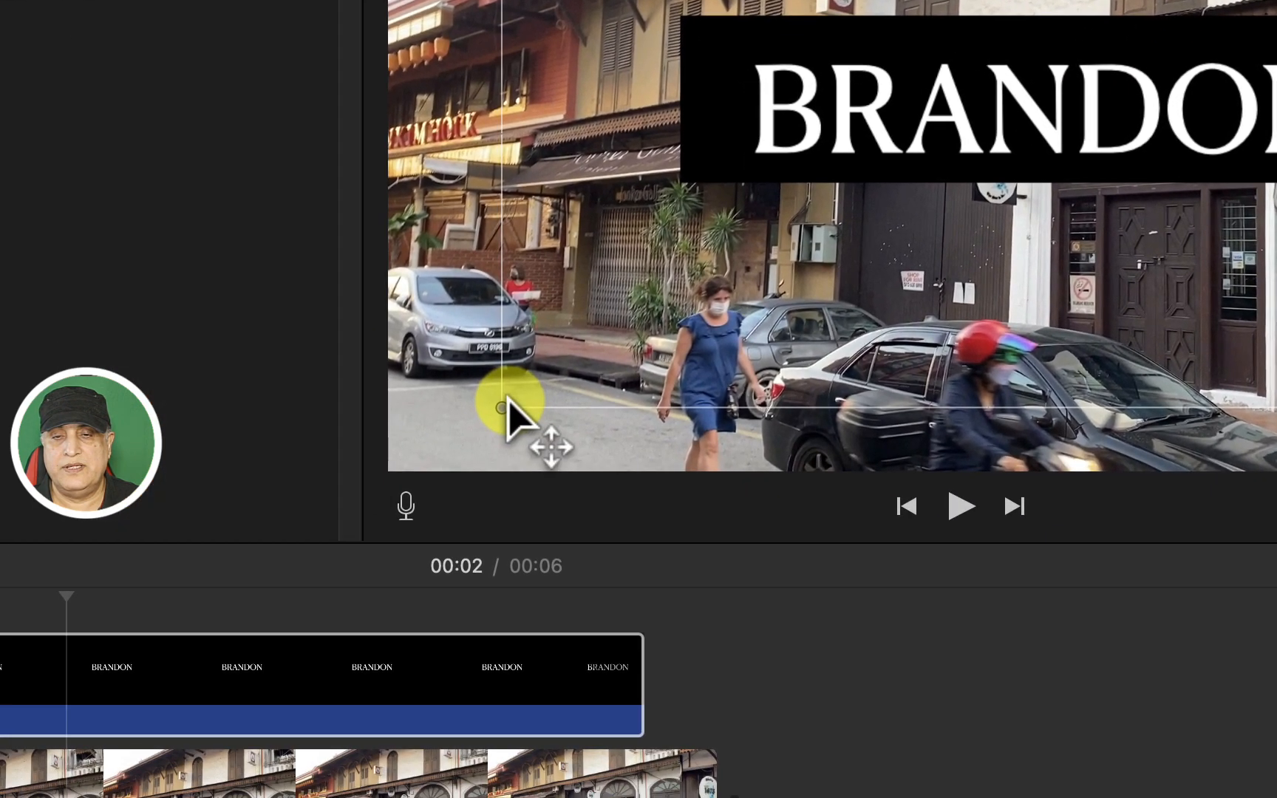
pyautogui.moveTo(224, 760); pyautogui.dragTo(141, 796)
pyautogui.moveTo(418, 446); pyautogui.dragTo(442, 433)
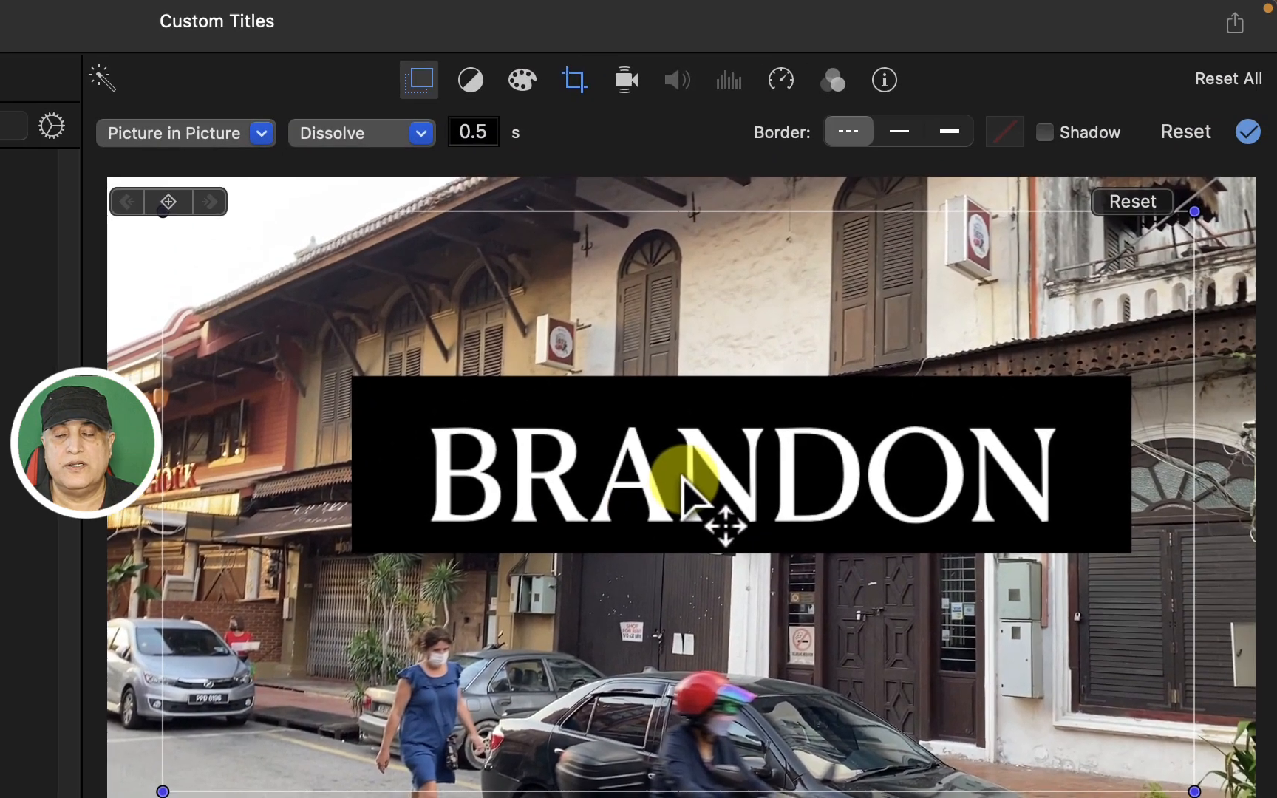
pyautogui.moveTo(963, 124)
pyautogui.mouseDown()
pyautogui.moveTo(949, 108)
pyautogui.moveTo(953, 121)
pyautogui.mouseUp()
pyautogui.moveTo(671, 477)
pyautogui.mouseDown()
pyautogui.moveTo(649, 508)
pyautogui.moveTo(665, 498)
pyautogui.moveTo(693, 507)
pyautogui.moveTo(650, 512)
pyautogui.moveTo(676, 510)
pyautogui.moveTo(680, 484)
pyautogui.moveTo(680, 515)
pyautogui.moveTo(683, 475)
pyautogui.mouseUp()
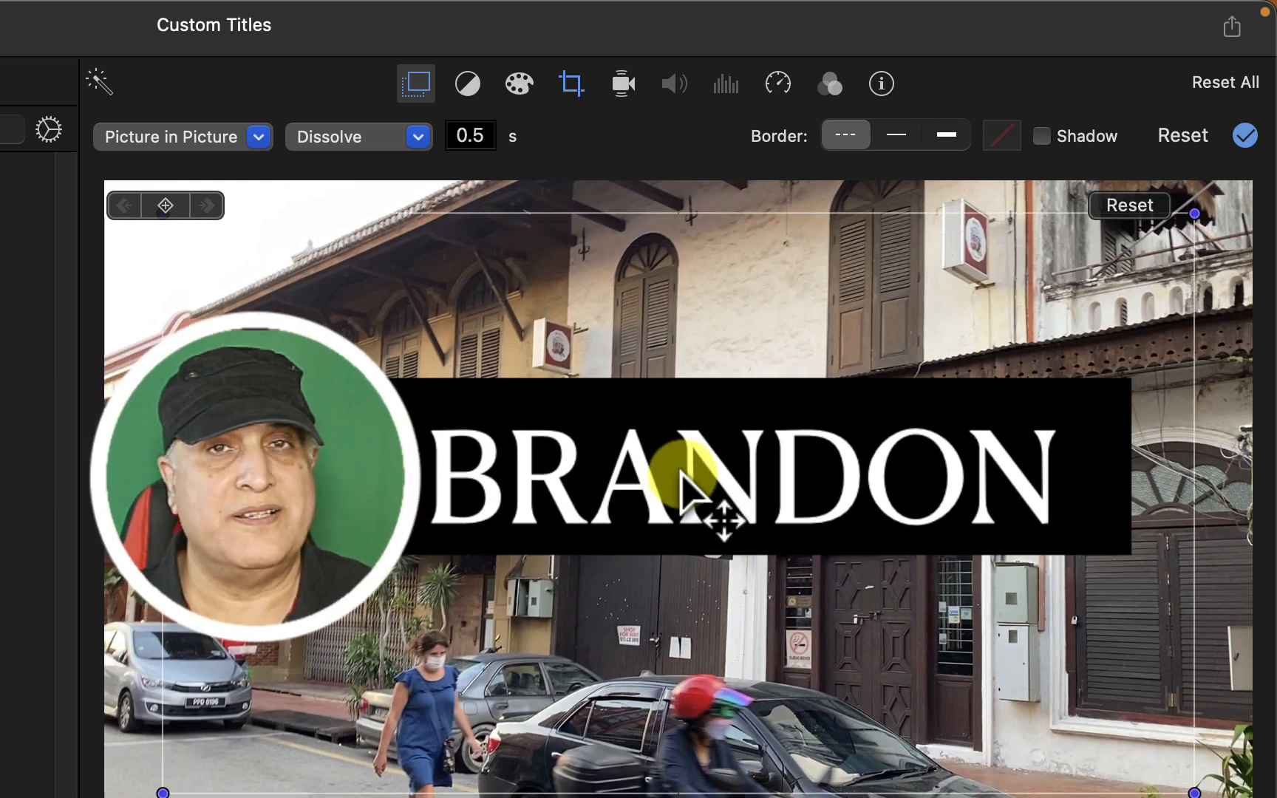